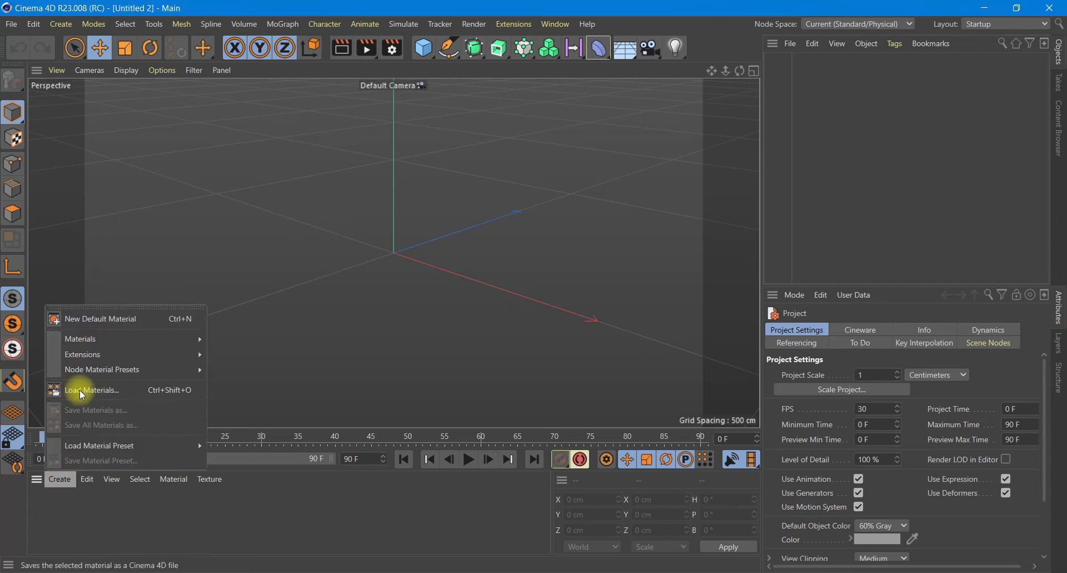
- Create a new default material and give its Color channel a Gradient texture
{"action": "left_click", "coordinate": [274, 356]}
{"action": "double_click", "coordinate": [45, 505]}
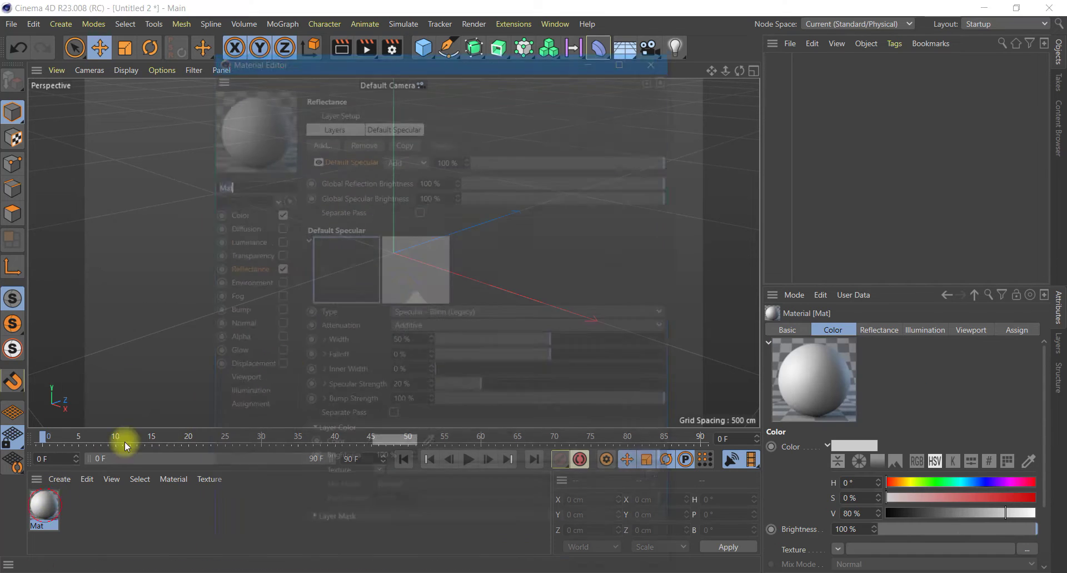
{"action": "left_click", "coordinate": [243, 216]}
{"action": "left_click", "coordinate": [380, 213]}
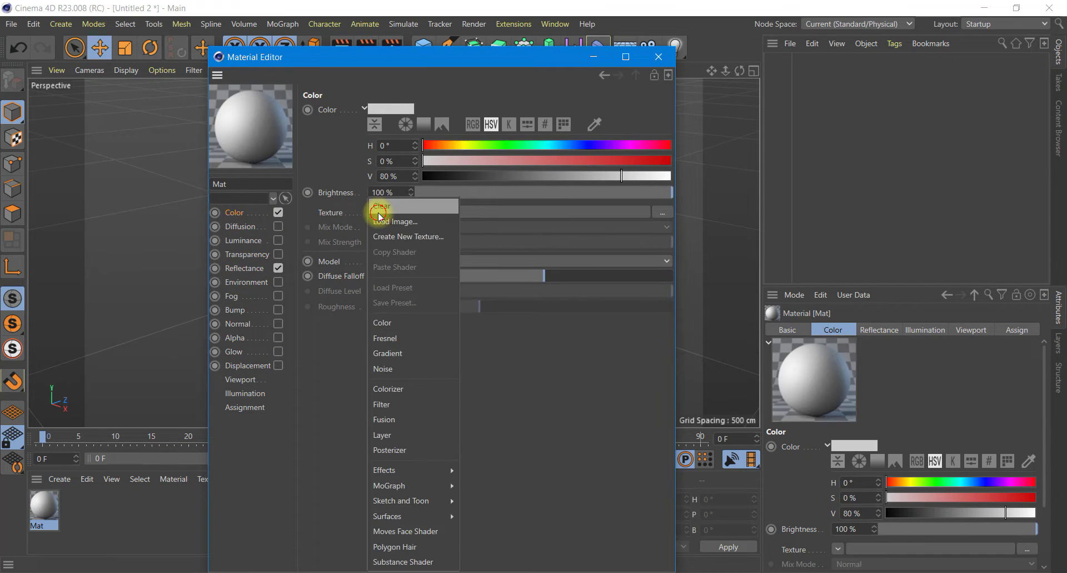
{"action": "left_click", "coordinate": [403, 353]}
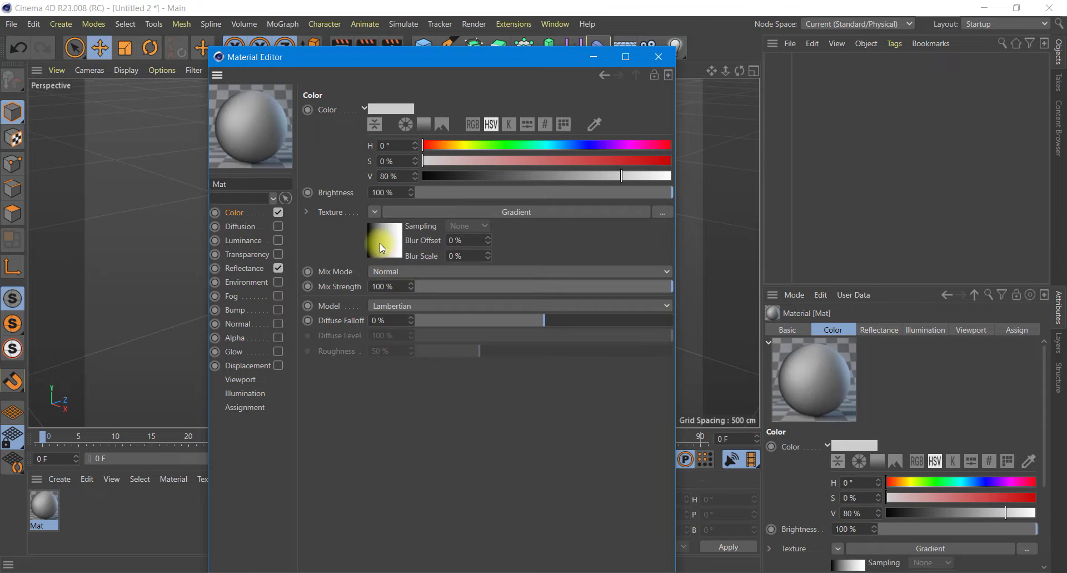
- Make the gradient vertical (2D - V) and load the Sky 3 preset
{"action": "left_click", "coordinate": [382, 240]}
{"action": "left_click", "coordinate": [399, 249]}
{"action": "left_click", "coordinate": [395, 274]}
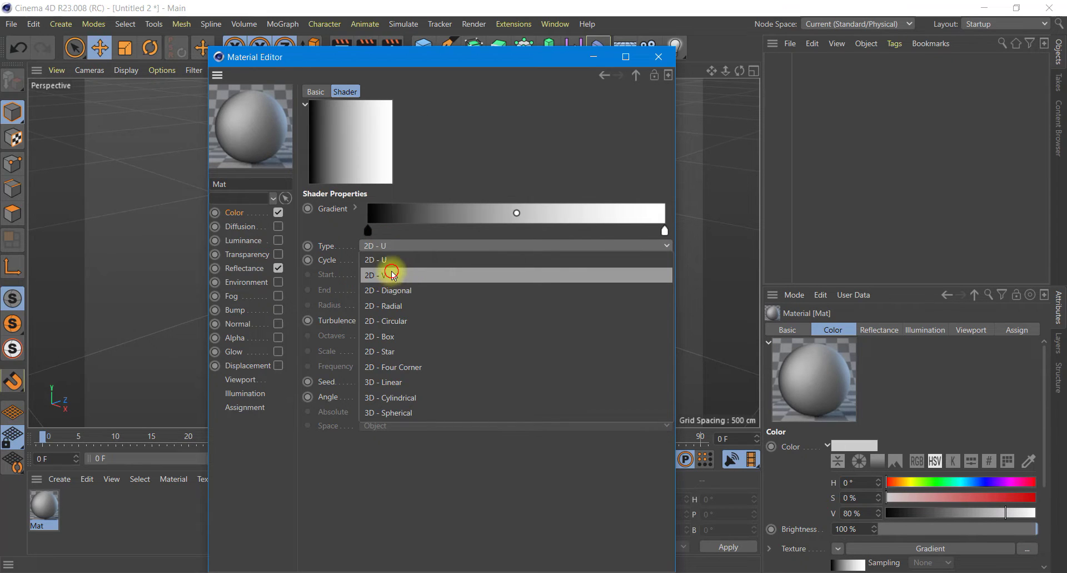
{"action": "left_click", "coordinate": [355, 211]}
{"action": "left_click", "coordinate": [409, 351]}
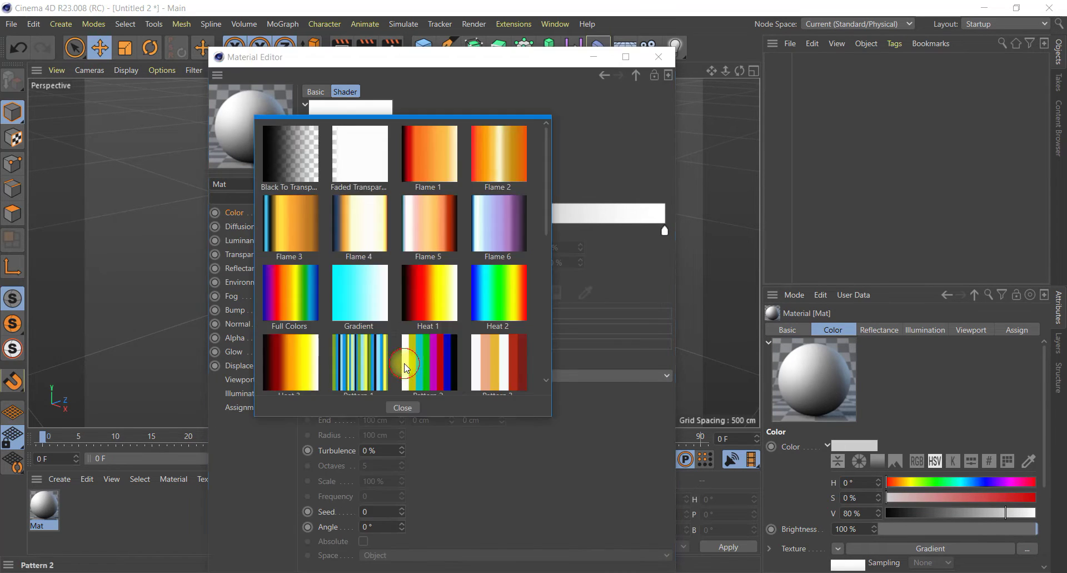
{"action": "scroll", "coordinate": [496, 304], "scroll_direction": "down", "scroll_amount": 2}
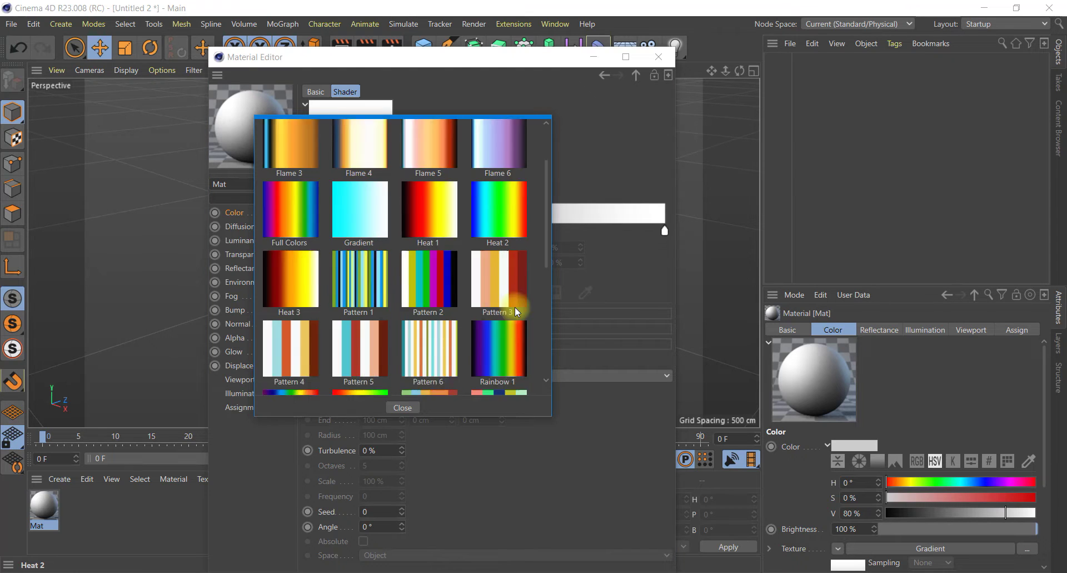
{"action": "scroll", "coordinate": [515, 307], "scroll_direction": "down", "scroll_amount": 1}
{"action": "scroll", "coordinate": [515, 306], "scroll_direction": "down", "scroll_amount": 2}
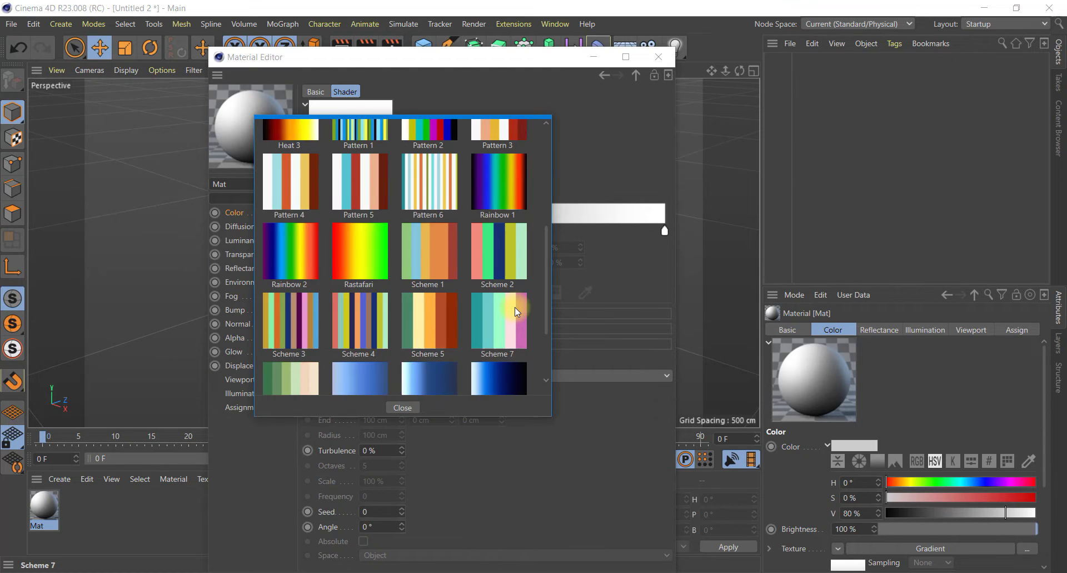
{"action": "scroll", "coordinate": [515, 307], "scroll_direction": "down", "scroll_amount": 1}
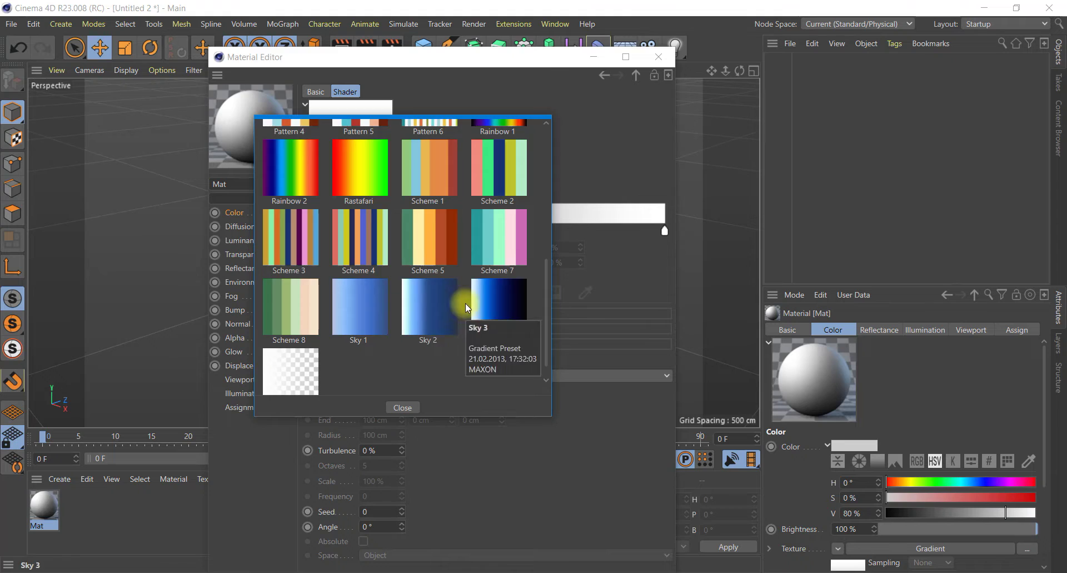
{"action": "double_click", "coordinate": [465, 303]}
{"action": "left_click", "coordinate": [240, 268]}
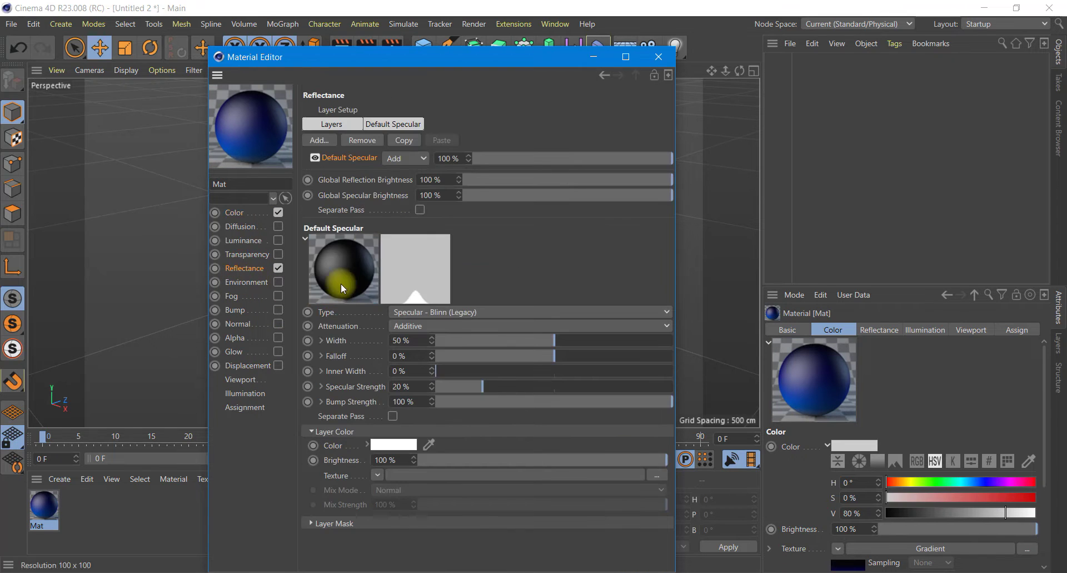
- Add a Beckmann reflection layer with Additive attenuation to Mat and close the Material Editor
{"action": "left_click", "coordinate": [321, 140]}
{"action": "left_click", "coordinate": [360, 142]}
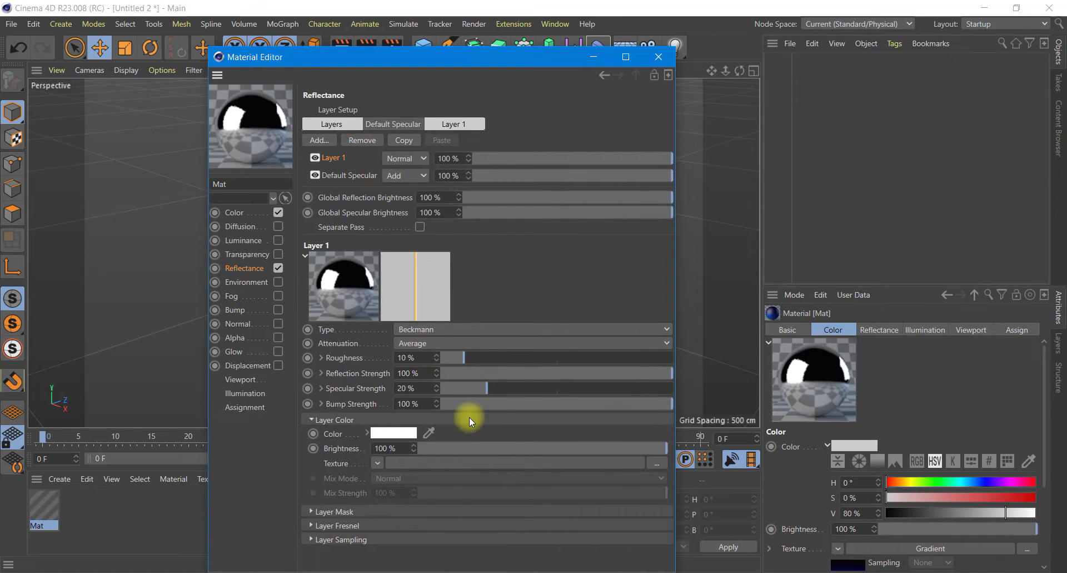
{"action": "left_click", "coordinate": [524, 343]}
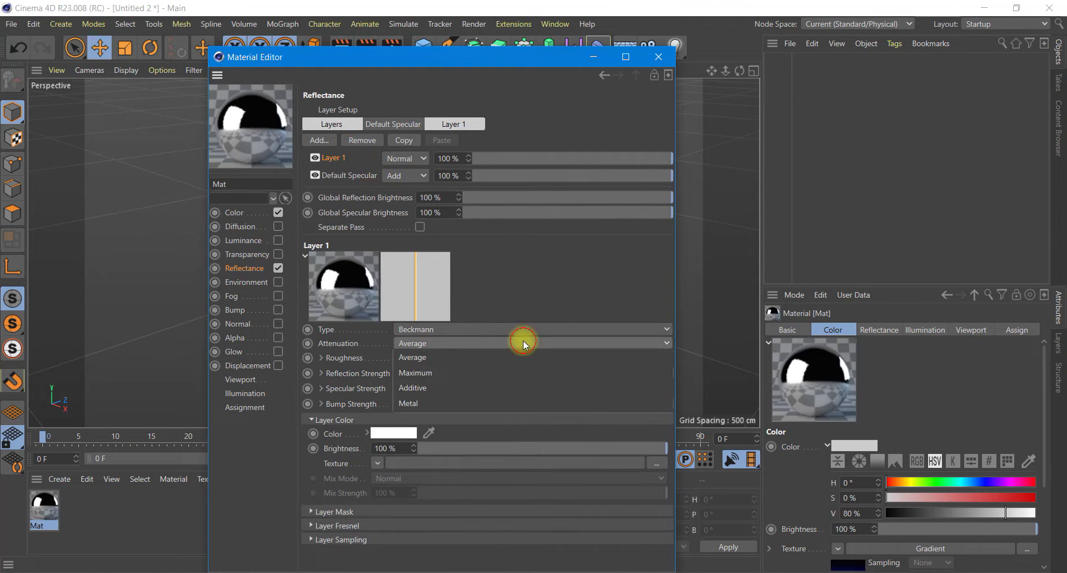
{"action": "left_click", "coordinate": [436, 388]}
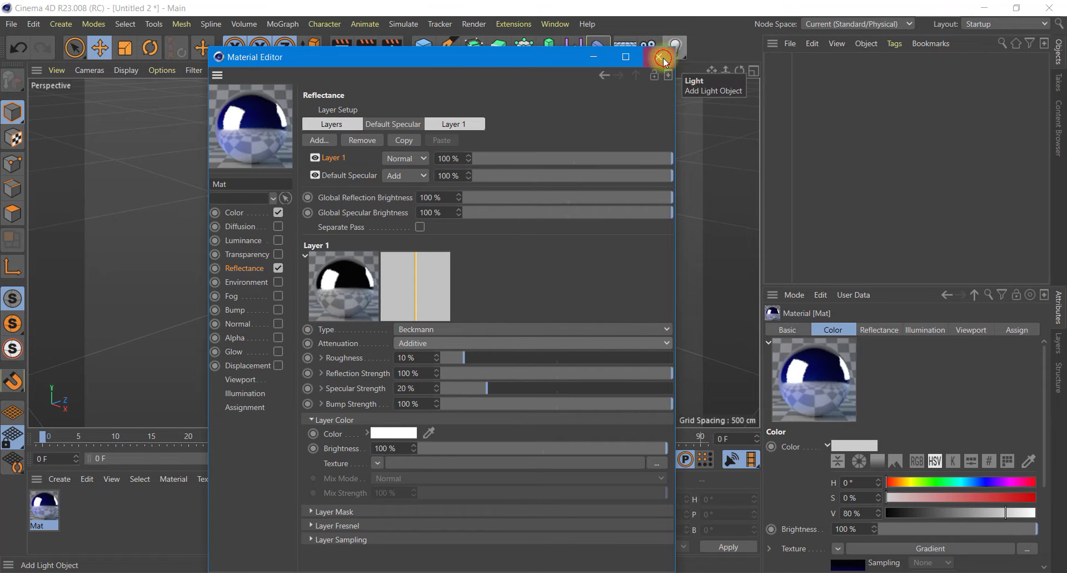
{"action": "left_click", "coordinate": [681, 61]}
{"action": "left_click", "coordinate": [449, 48]}
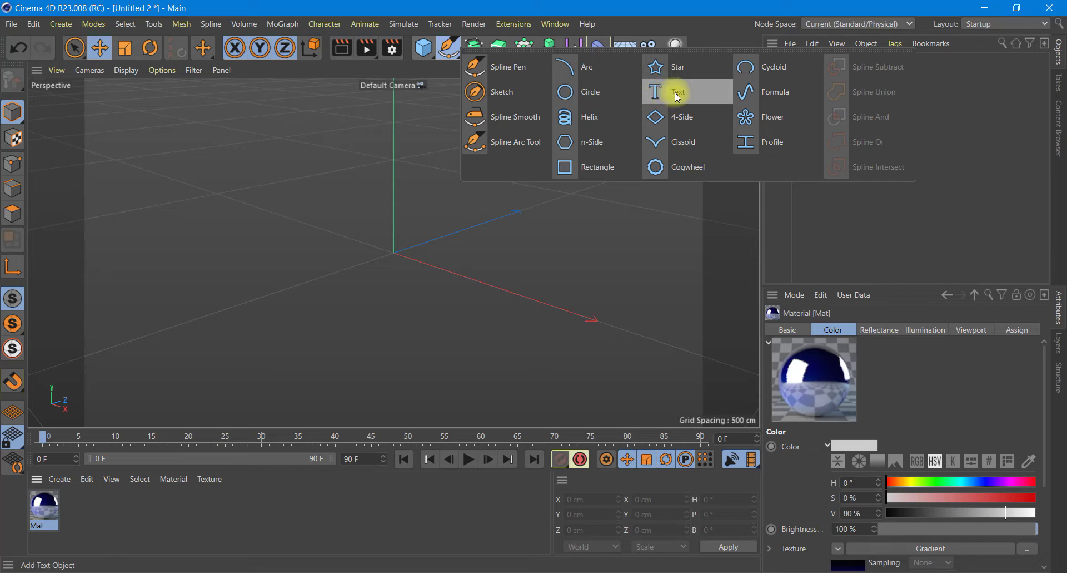
- Add a Formula spline with X(t) 40.0*t, Y(t) 10.0*Sin(t*PI) and Tmin 0
{"action": "left_click", "coordinate": [770, 92]}
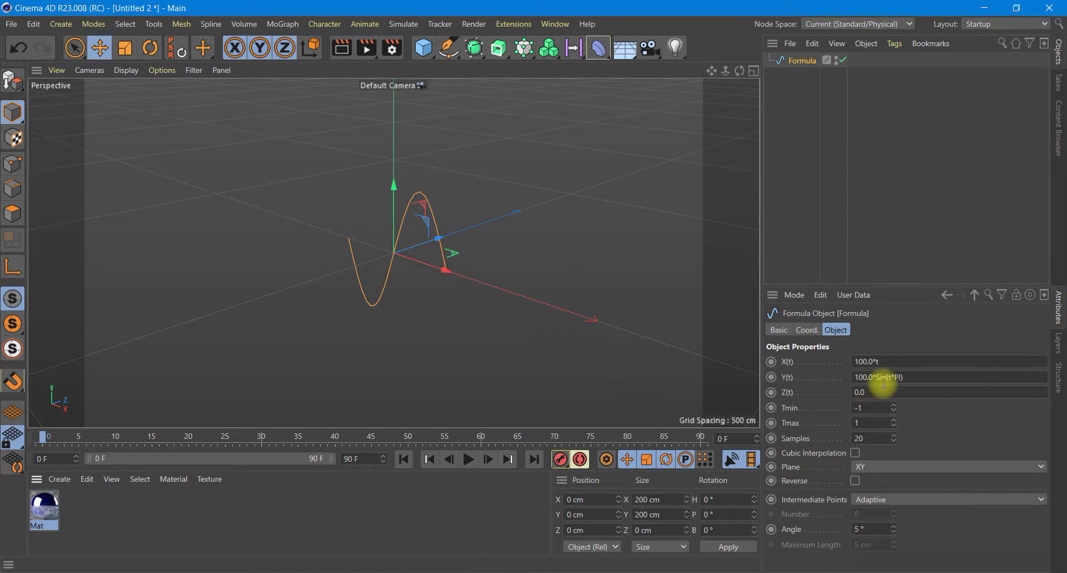
{"action": "type", "text": "40"}
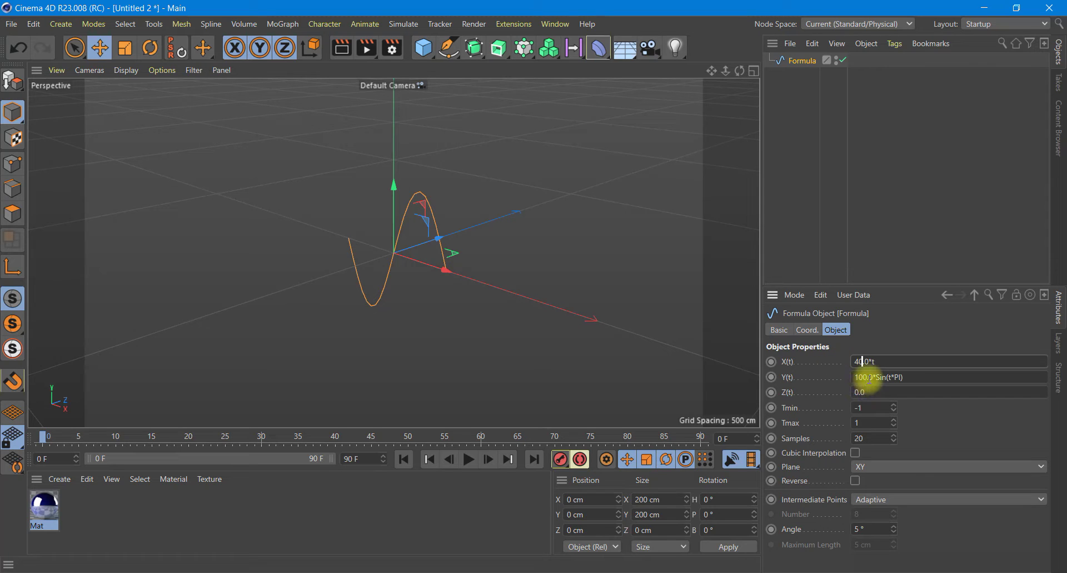
{"action": "left_click_drag", "start_coordinate": [866, 377], "coordinate": [847, 384]}
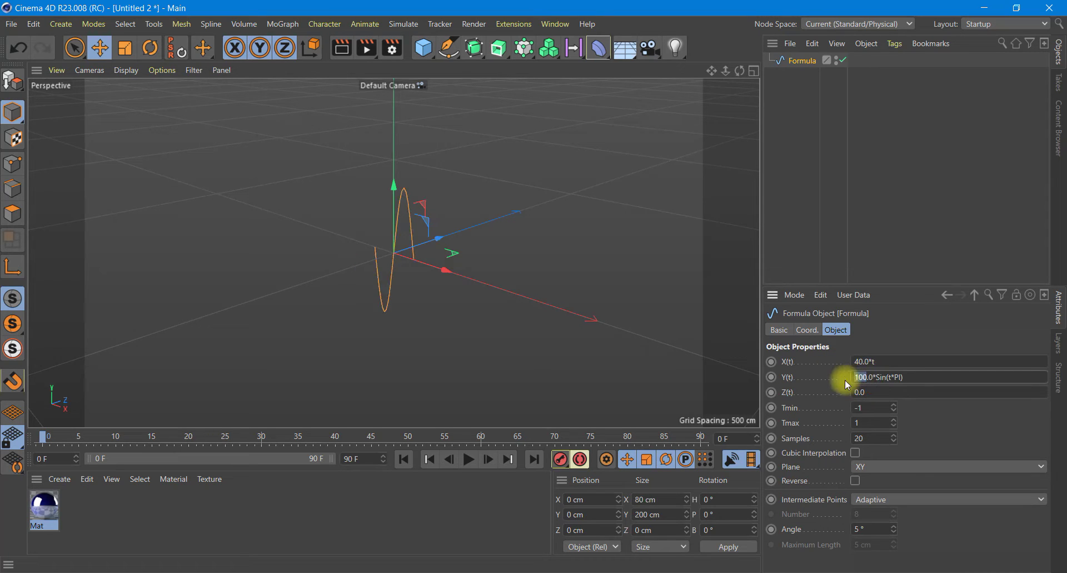
{"action": "left_click", "coordinate": [870, 413]}
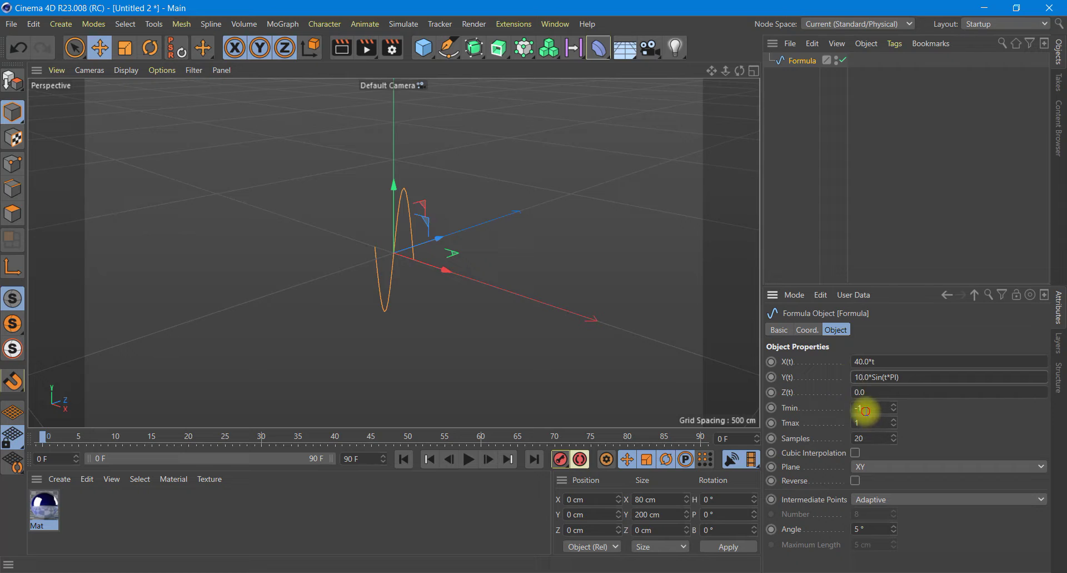
{"action": "left_click_drag", "start_coordinate": [867, 412], "coordinate": [802, 415]}
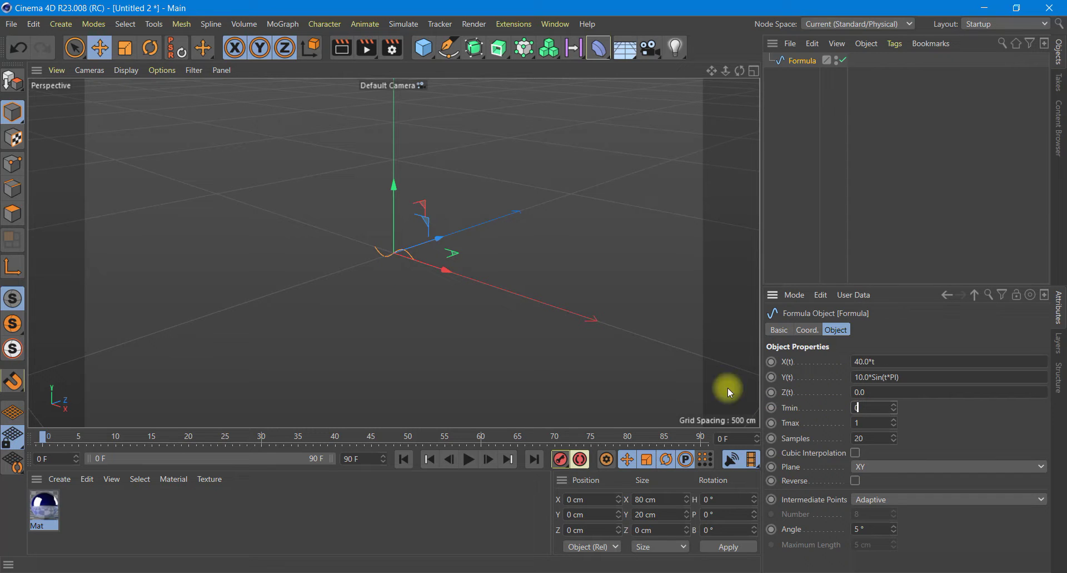
{"action": "left_click", "coordinate": [592, 329]}
{"action": "scroll", "coordinate": [411, 261], "scroll_direction": "up", "scroll_amount": 5}
{"action": "scroll", "coordinate": [407, 259], "scroll_direction": "up", "scroll_amount": 5}
{"action": "left_click", "coordinate": [797, 59]}
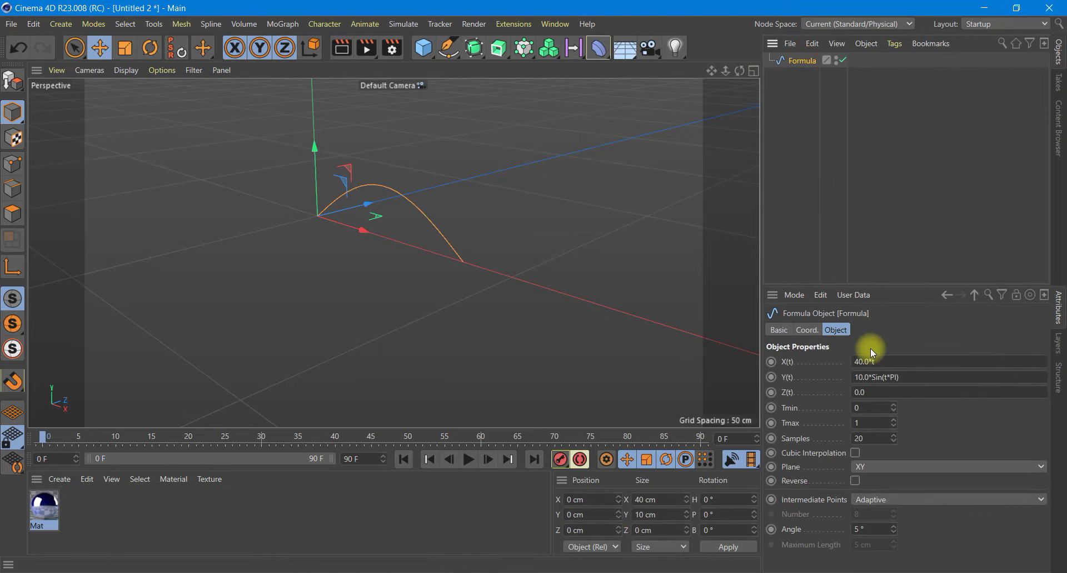
- Set the Formula spline's Tmax to 116 and Samples to 487
{"action": "left_click_drag", "start_coordinate": [881, 423], "coordinate": [827, 424]}
{"action": "type", "text": "116"}
{"action": "key", "text": "Tab"}
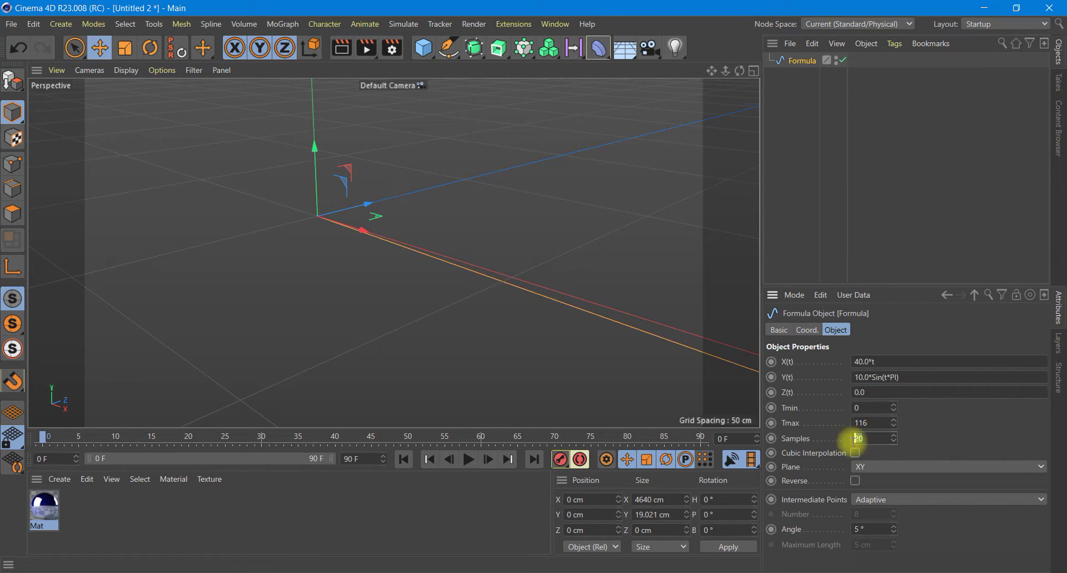
{"action": "type", "text": "487"}
{"action": "key", "text": "Return"}
- Keep Tmin at 0 and set Intermediate Points to Uniform
{"action": "scroll", "coordinate": [305, 277], "scroll_direction": "down", "scroll_amount": 2}
{"action": "scroll", "coordinate": [306, 277], "scroll_direction": "down", "scroll_amount": 2}
{"action": "scroll", "coordinate": [306, 278], "scroll_direction": "down", "scroll_amount": 2}
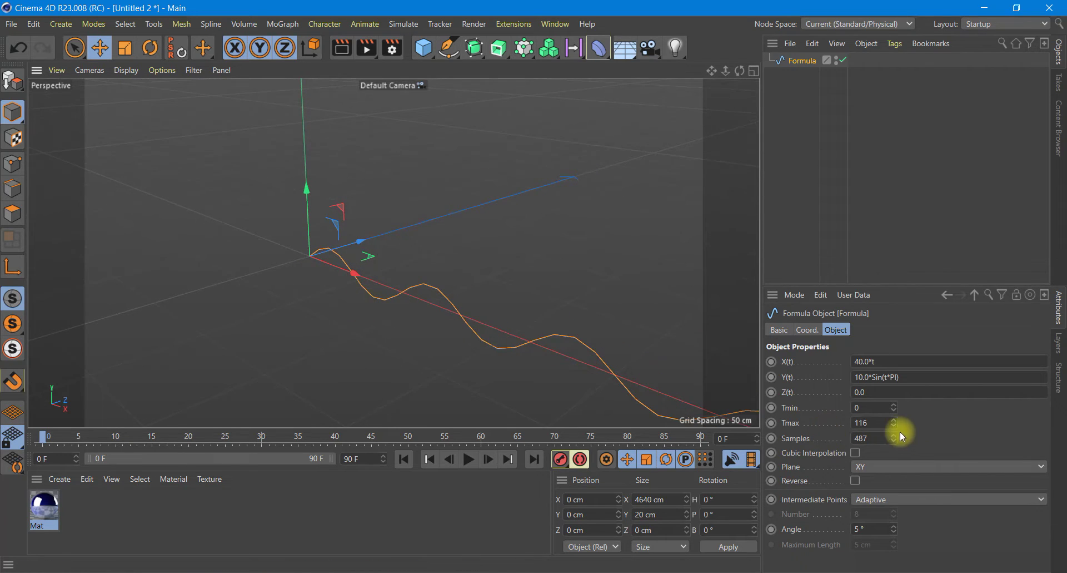
{"action": "mouse_move", "coordinate": [666, 333]}
{"action": "left_mouse_down", "text": "alt"}
{"action": "mouse_move", "coordinate": [512, 269]}
{"action": "mouse_move", "coordinate": [605, 308]}
{"action": "left_mouse_up", "text": "alt"}
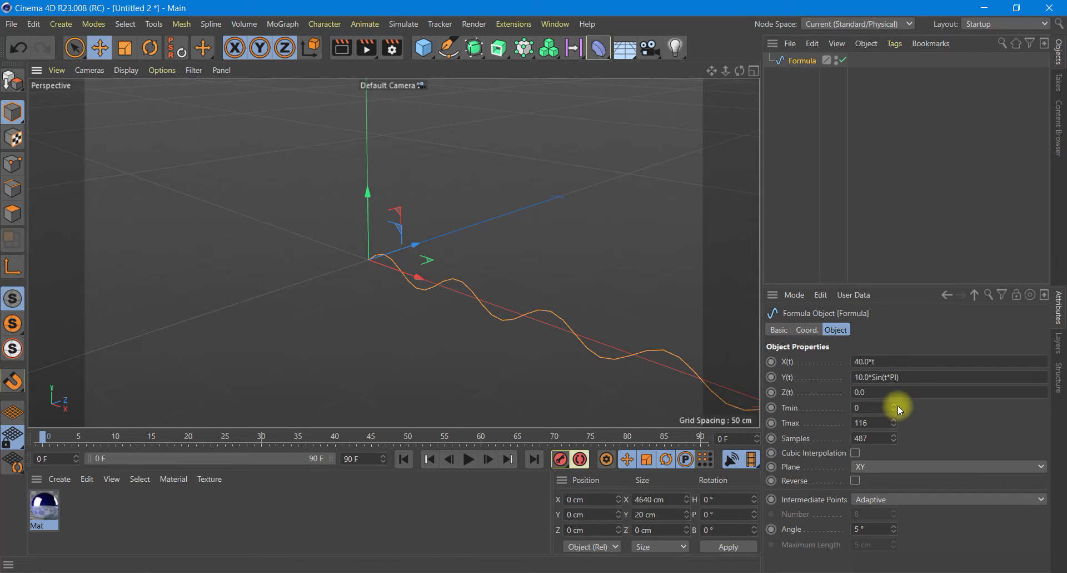
{"action": "left_click_drag", "start_coordinate": [898, 402], "coordinate": [894, 408]}
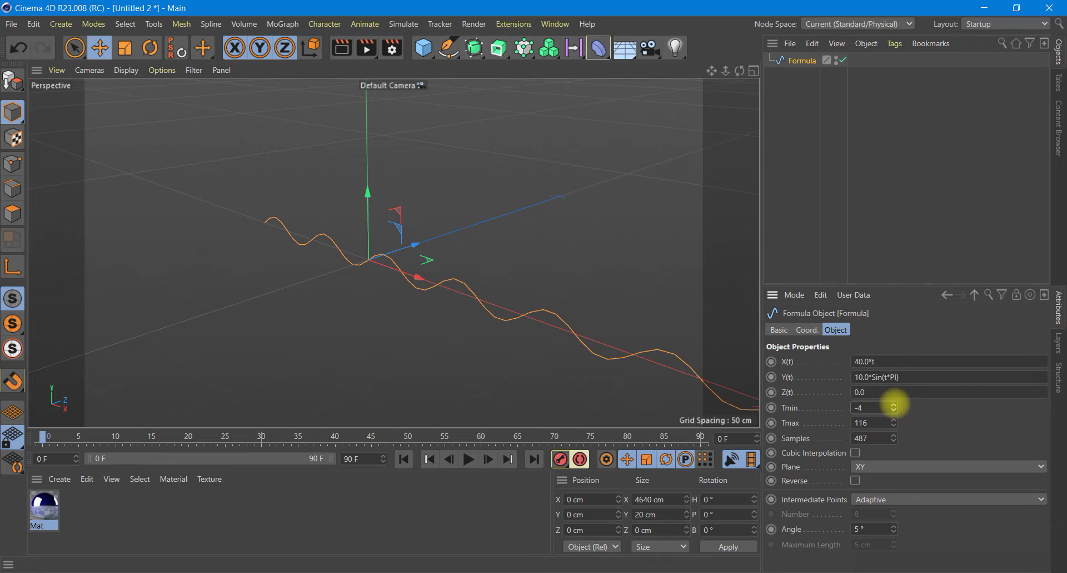
{"action": "left_click", "coordinate": [881, 404]}
{"action": "type", "text": "0"}
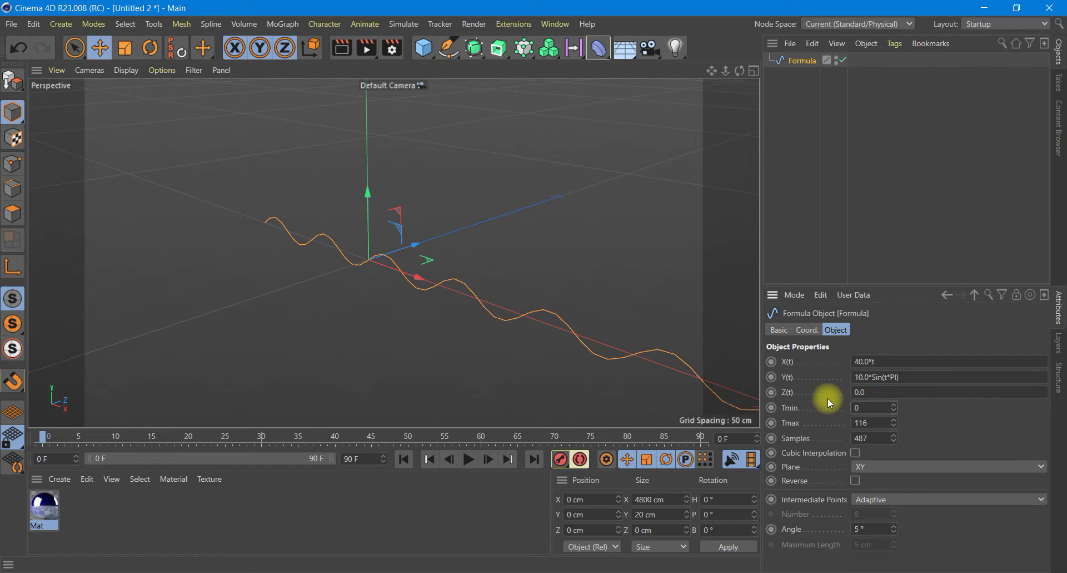
{"action": "left_click", "coordinate": [917, 496]}
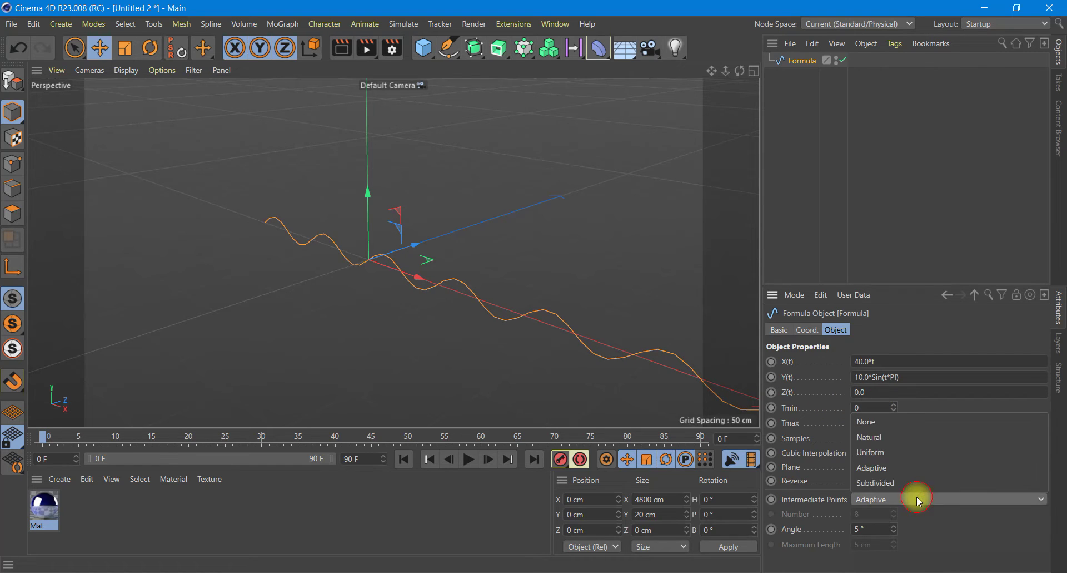
{"action": "left_click", "coordinate": [904, 456]}
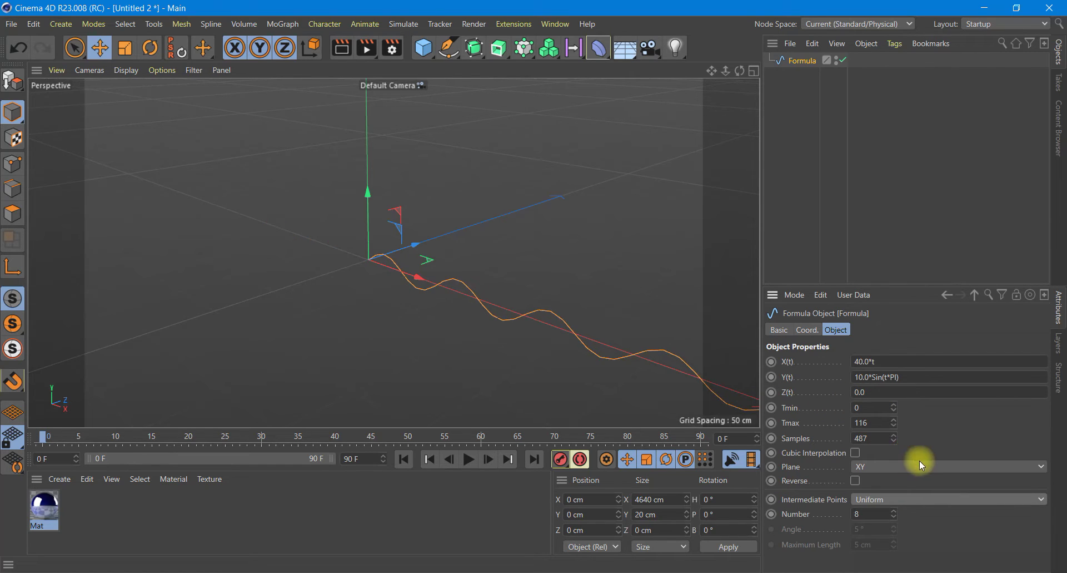
- Add a Helix spline and view it front-on
{"action": "left_click", "coordinate": [448, 48]}
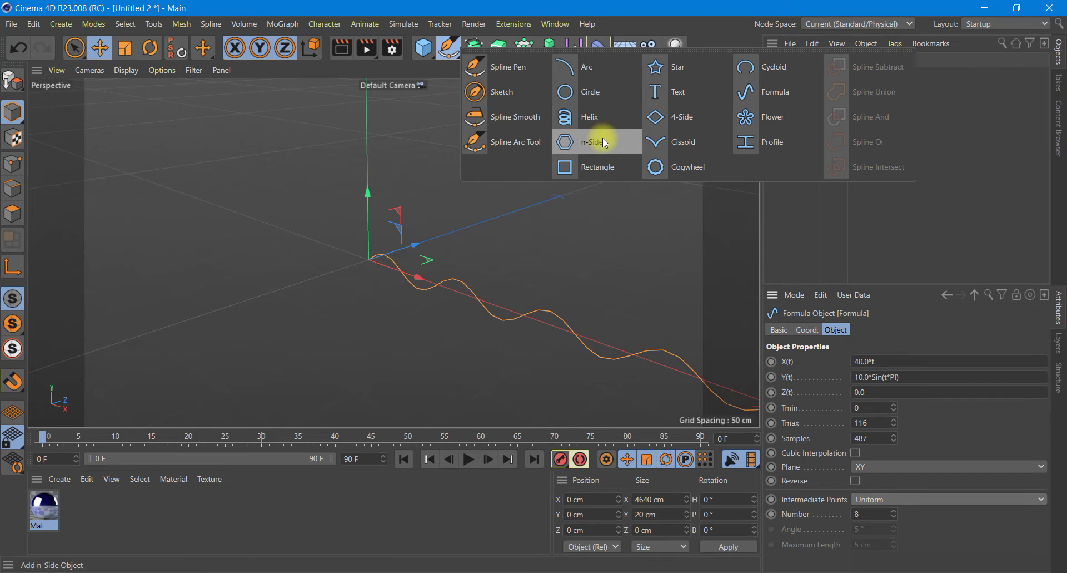
{"action": "left_click", "coordinate": [596, 126]}
{"action": "scroll", "coordinate": [601, 174], "scroll_direction": "down", "scroll_amount": 2}
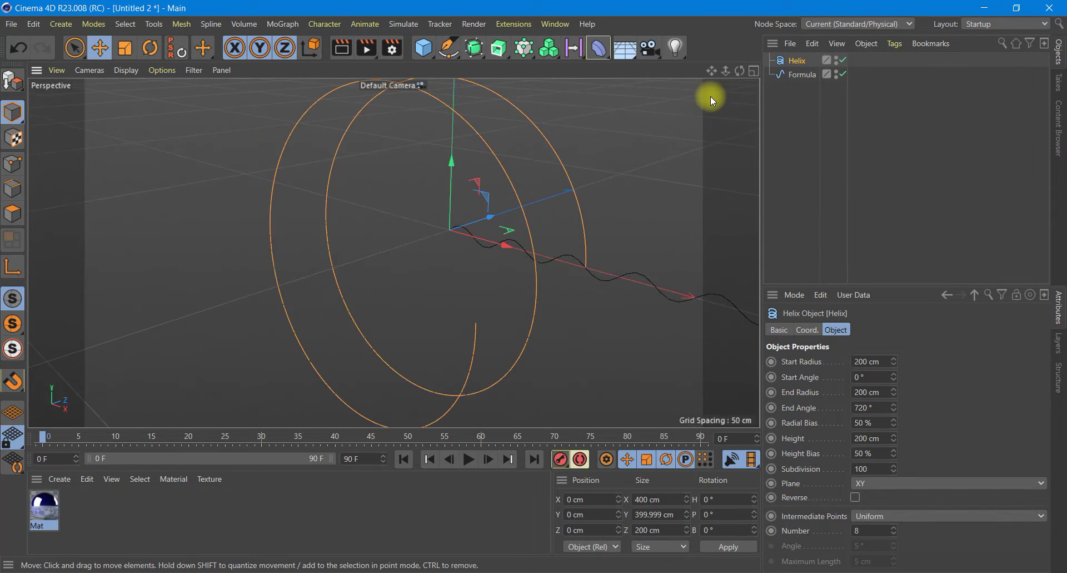
{"action": "left_click_drag", "start_coordinate": [739, 72], "coordinate": [596, 270]}
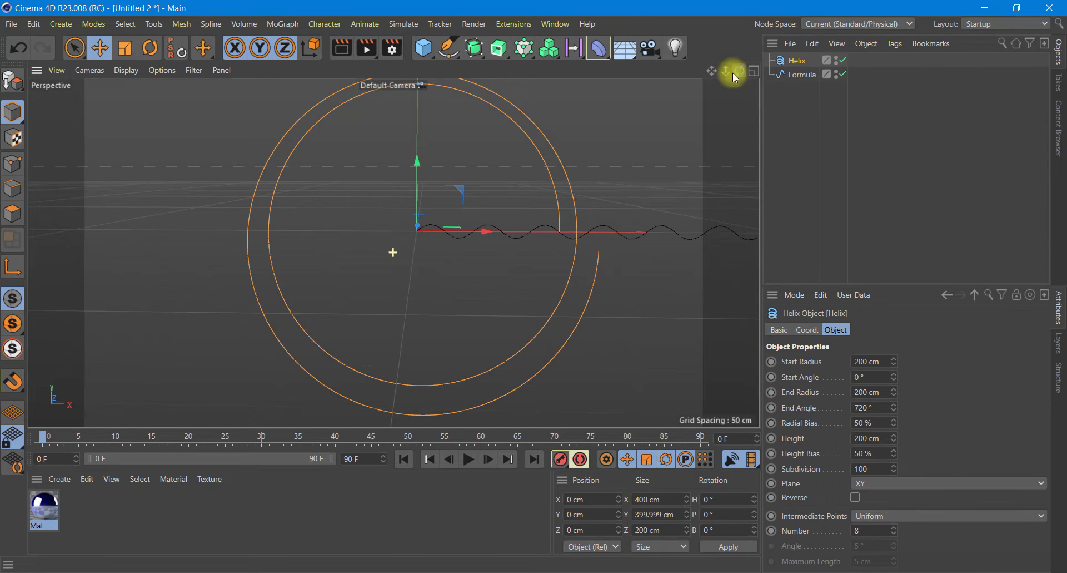
{"action": "left_click_drag", "start_coordinate": [738, 76], "coordinate": [348, 237]}
- Set the Helix End Radius to 50 cm
{"action": "left_click", "coordinate": [888, 391]}
{"action": "type", "text": "50"}
{"action": "key", "text": "Return"}
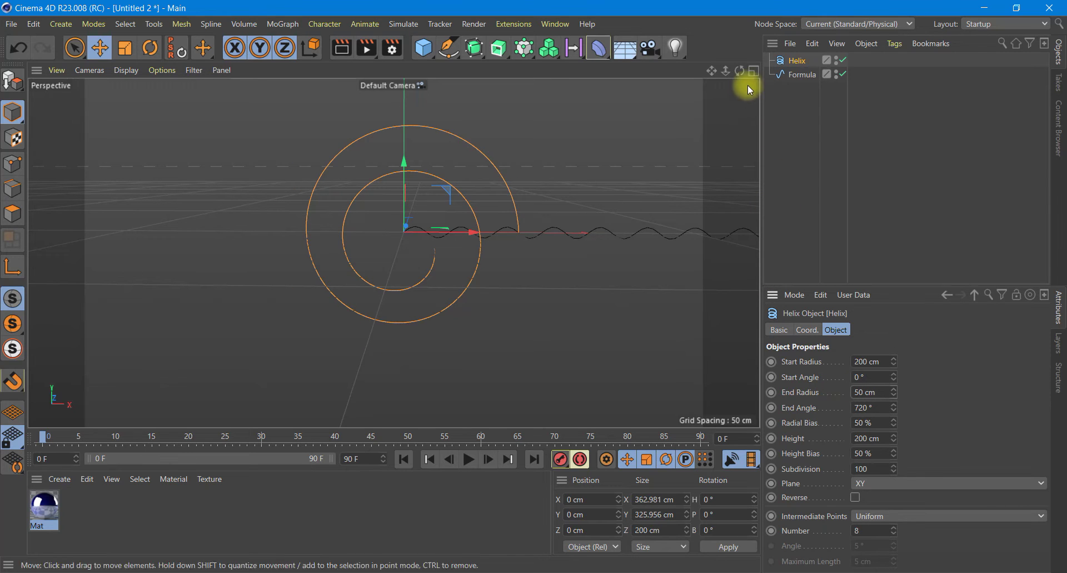
{"action": "left_click_drag", "start_coordinate": [533, 287], "coordinate": [529, 300], "text": "alt"}
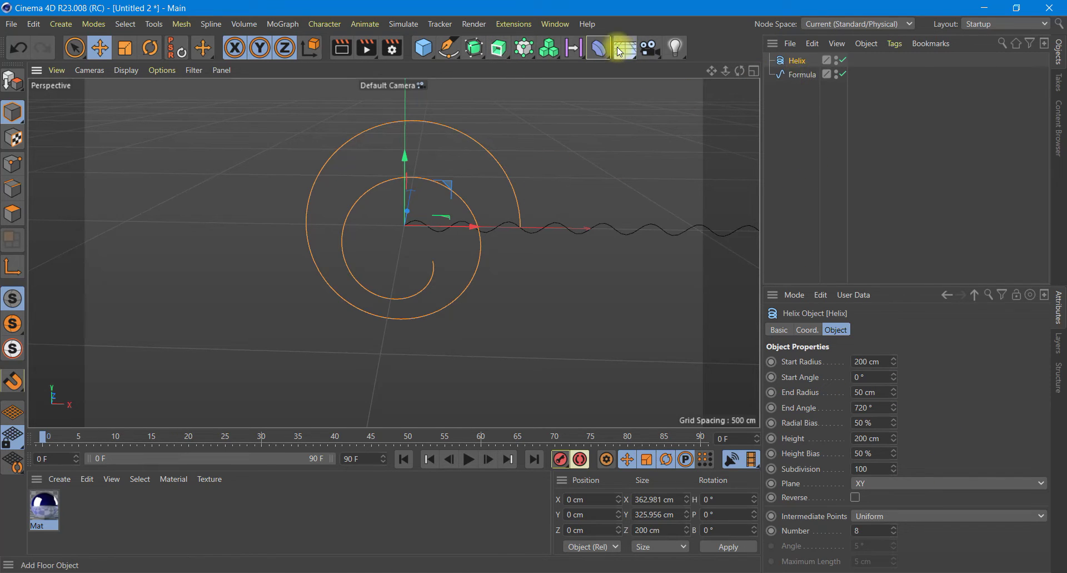
- Add a Spline Wrap deformer under the Formula and link the Helix as its spline
{"action": "left_click_drag", "start_coordinate": [599, 47], "coordinate": [649, 225]}
{"action": "left_click_drag", "start_coordinate": [808, 66], "coordinate": [806, 92]}
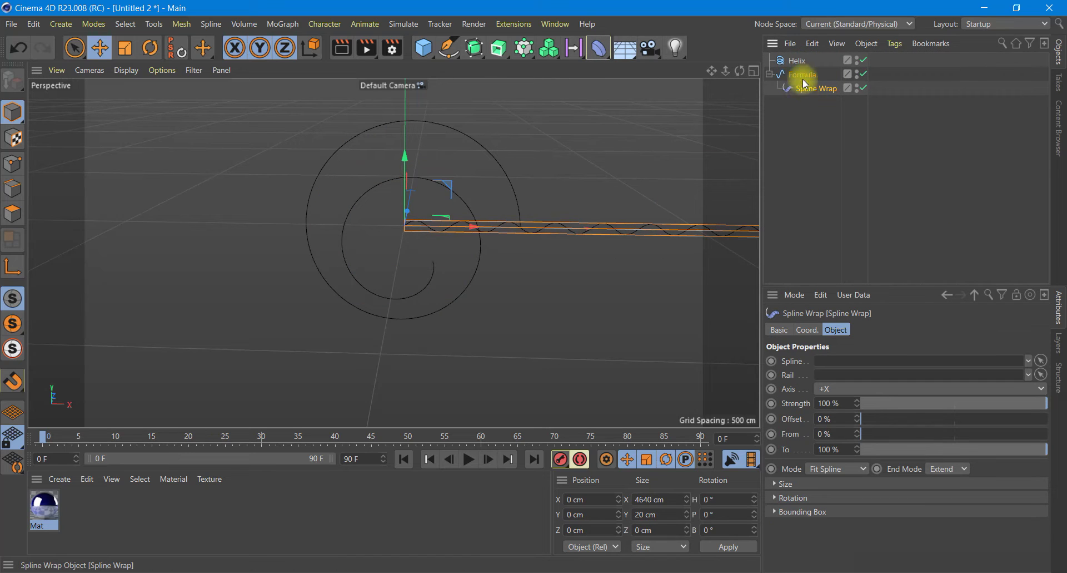
{"action": "left_click", "coordinate": [800, 76]}
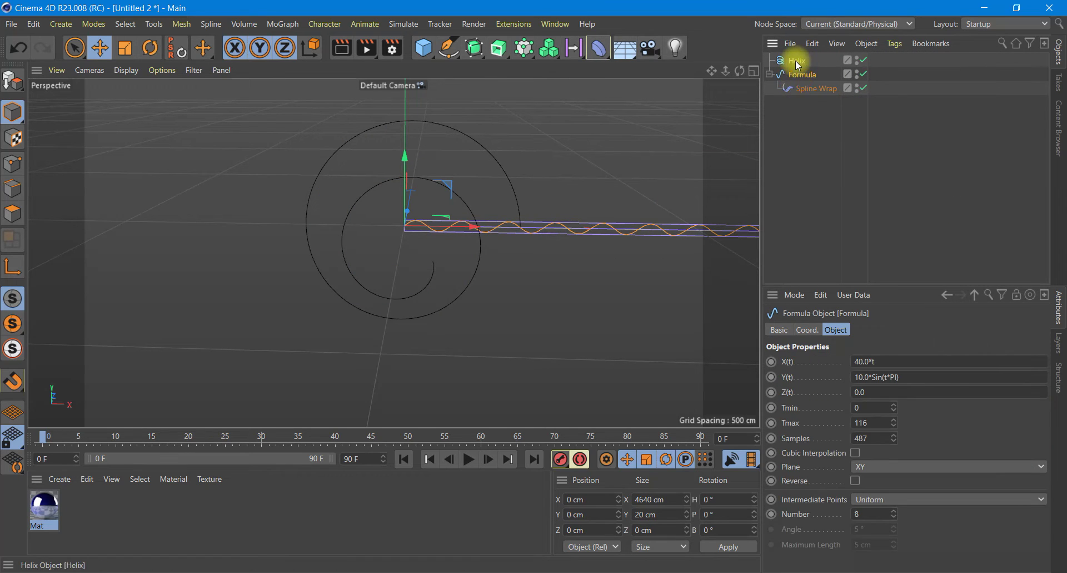
{"action": "left_click", "coordinate": [813, 91]}
{"action": "left_click_drag", "start_coordinate": [799, 60], "coordinate": [860, 367]}
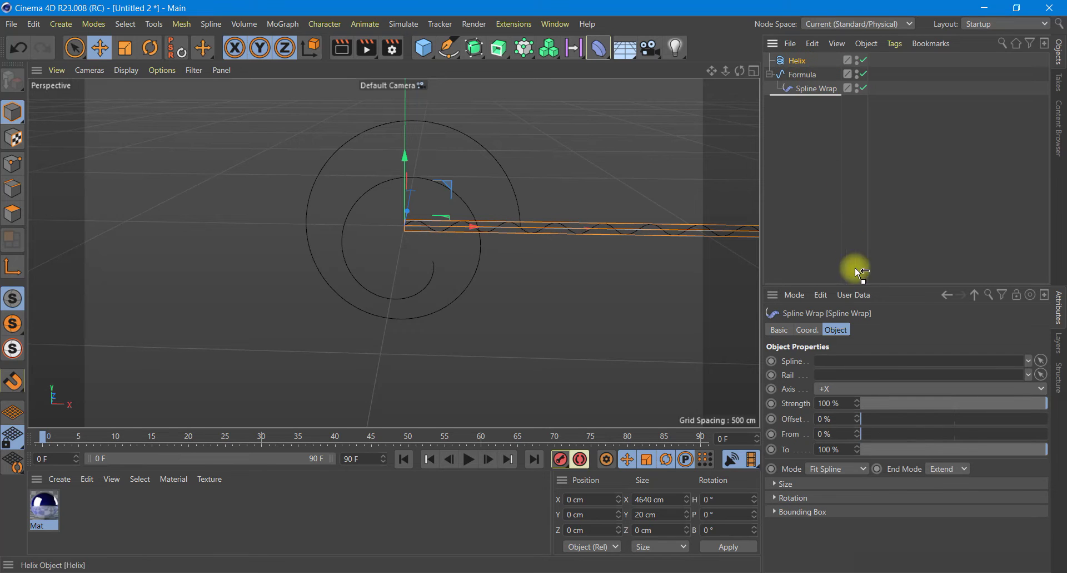
{"action": "scroll", "coordinate": [441, 222], "scroll_direction": "up", "scroll_amount": 3}
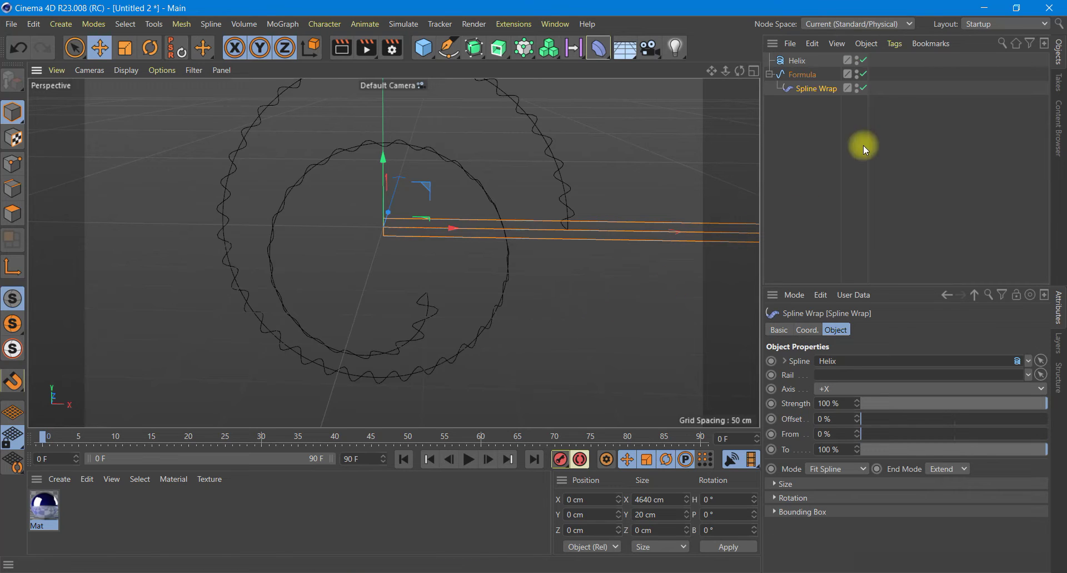
{"action": "left_click", "coordinate": [860, 88]}
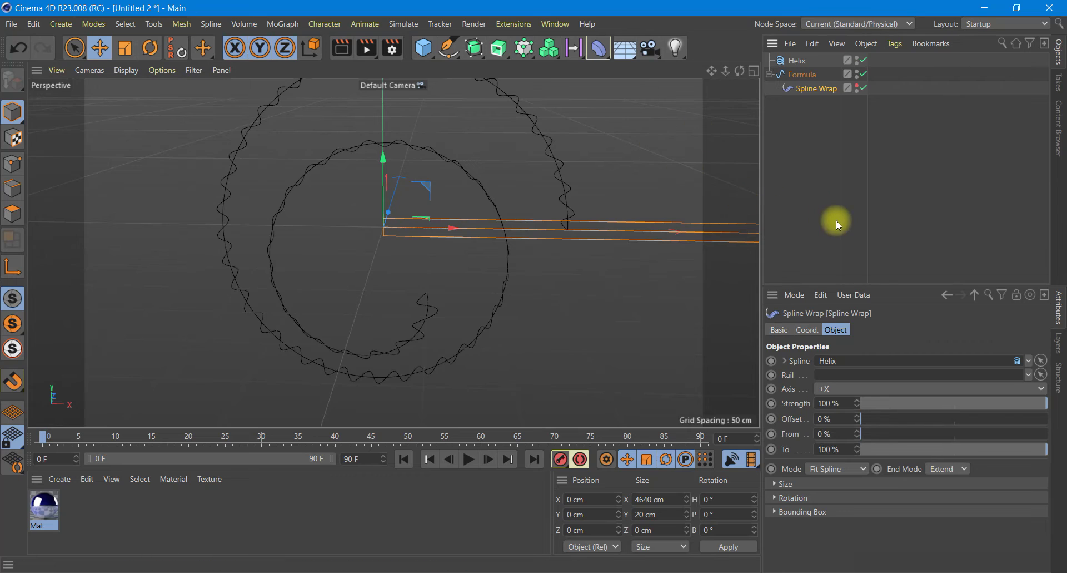
- Add a Lathe with Angle 0°, Scaling 0%, Movement -100 cm and place the wrapped Formula inside
{"action": "left_click", "coordinate": [498, 48]}
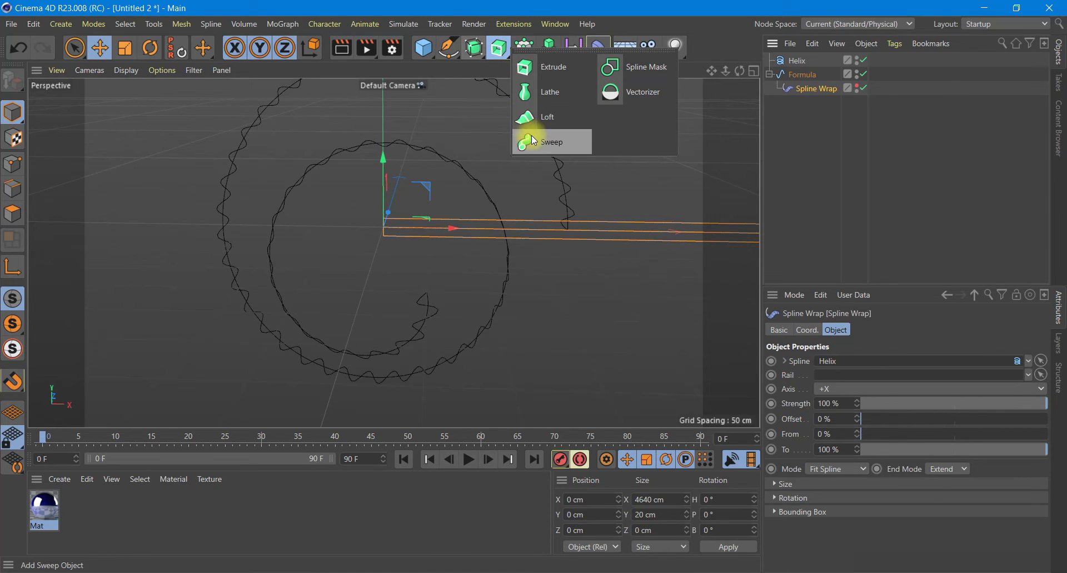
{"action": "left_click", "coordinate": [551, 92]}
{"action": "double_click", "coordinate": [883, 363]}
{"action": "type", "text": "0"}
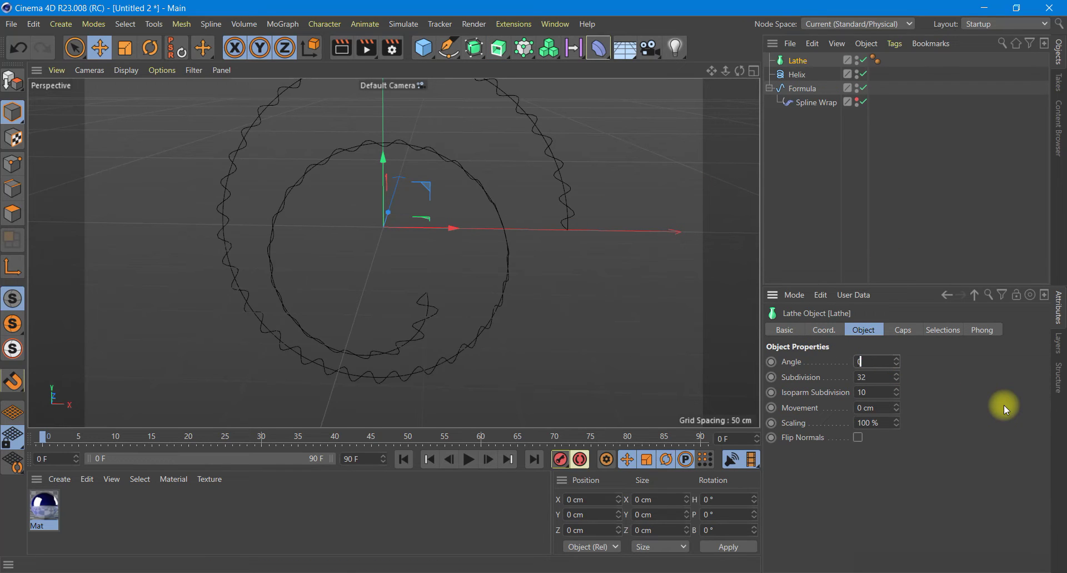
{"action": "double_click", "coordinate": [874, 423]}
{"action": "type", "text": "0"}
{"action": "key", "text": "Return"}
{"action": "double_click", "coordinate": [884, 408]}
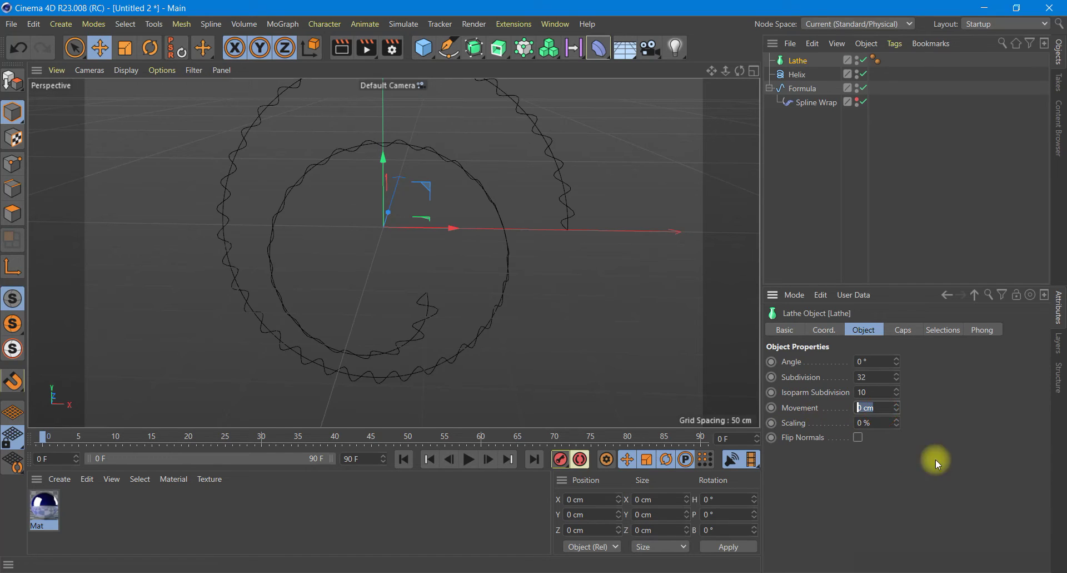
{"action": "type", "text": "-100"}
{"action": "key", "text": "Return"}
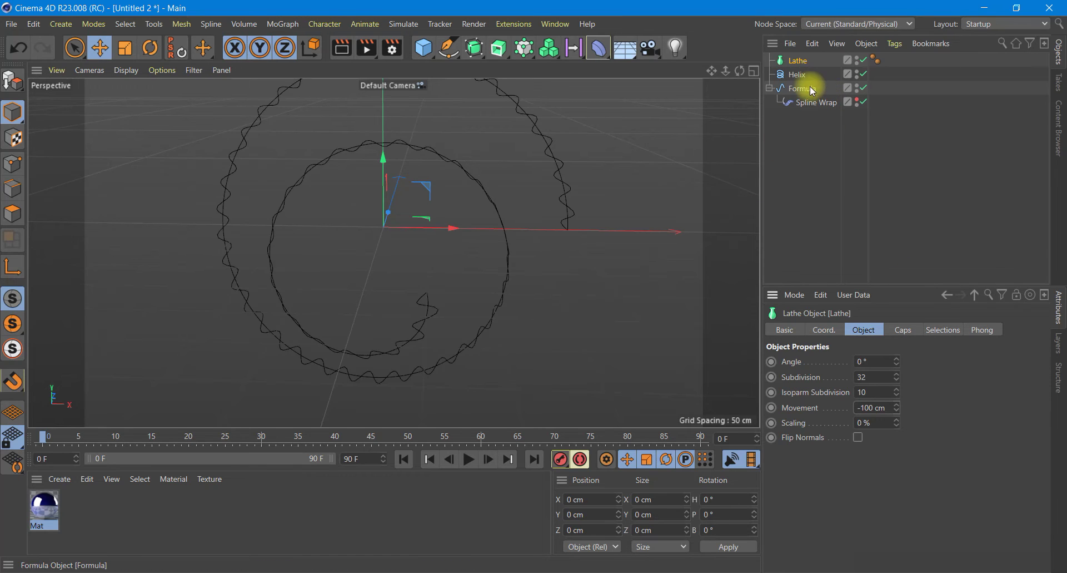
{"action": "left_click_drag", "start_coordinate": [814, 87], "coordinate": [800, 61]}
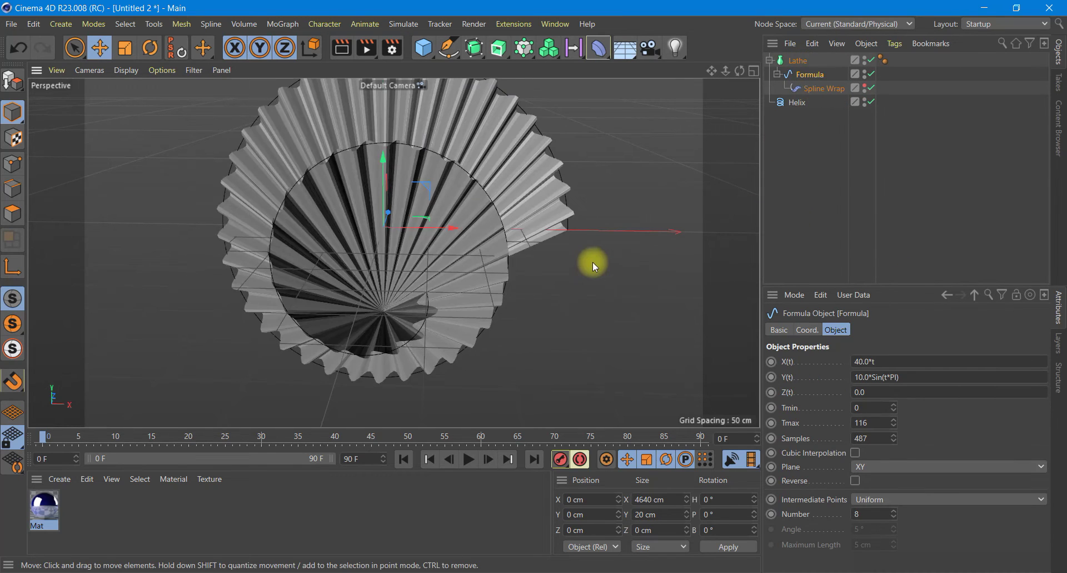
- Apply the Mat material to the Lathe and run a viewport test render
{"action": "scroll", "coordinate": [592, 261], "scroll_direction": "down", "scroll_amount": 2}
{"action": "mouse_move", "coordinate": [529, 287]}
{"action": "left_mouse_down", "text": "alt"}
{"action": "mouse_move", "coordinate": [558, 266]}
{"action": "mouse_move", "coordinate": [535, 276]}
{"action": "left_mouse_up", "text": "alt"}
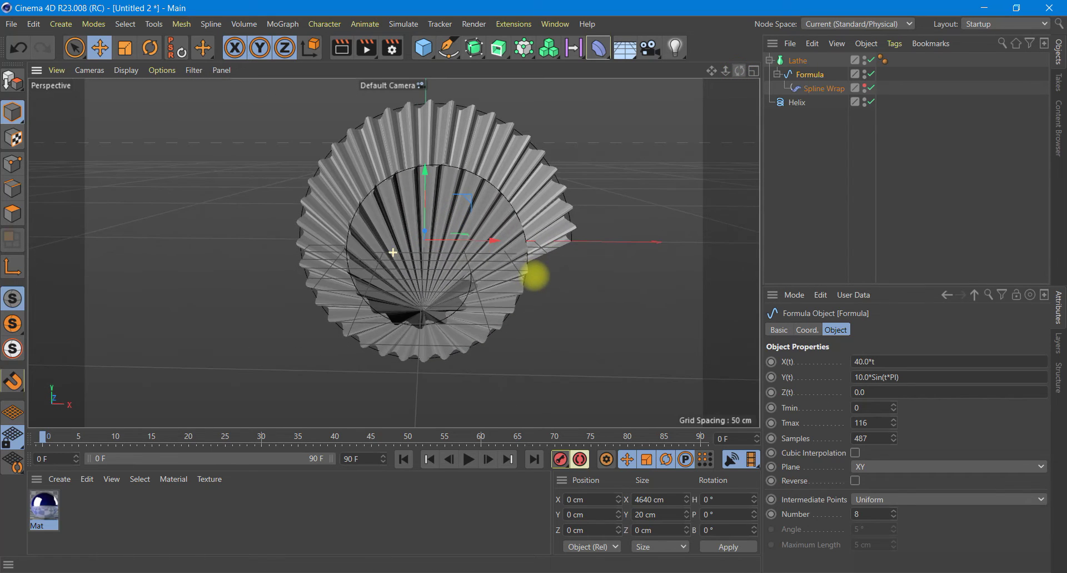
{"action": "mouse_move", "coordinate": [42, 508]}
{"action": "left_mouse_down"}
{"action": "mouse_move", "coordinate": [606, 182]}
{"action": "mouse_move", "coordinate": [794, 60]}
{"action": "left_mouse_up"}
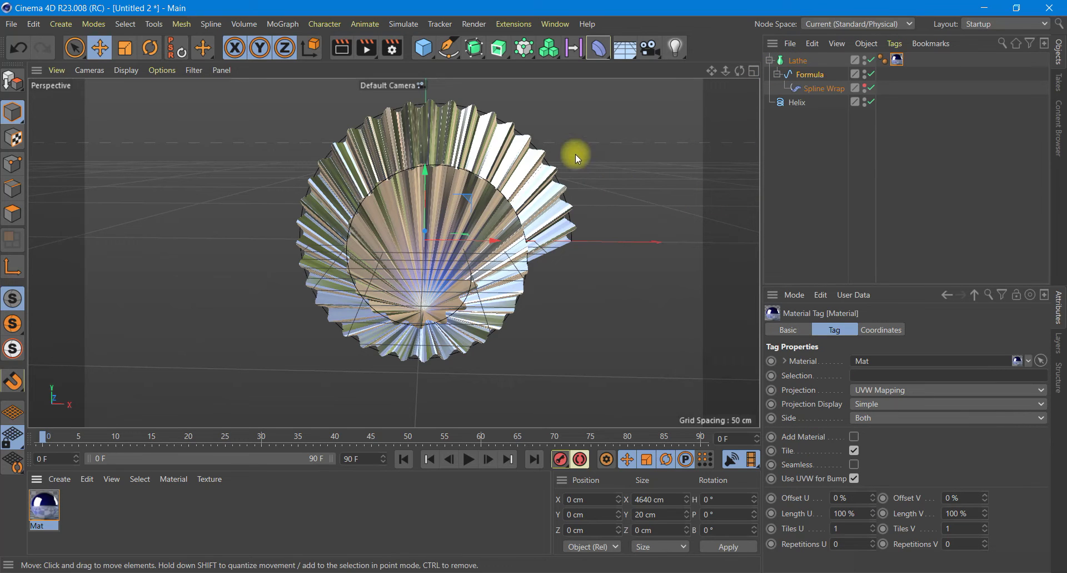
{"action": "left_click", "coordinate": [343, 49]}
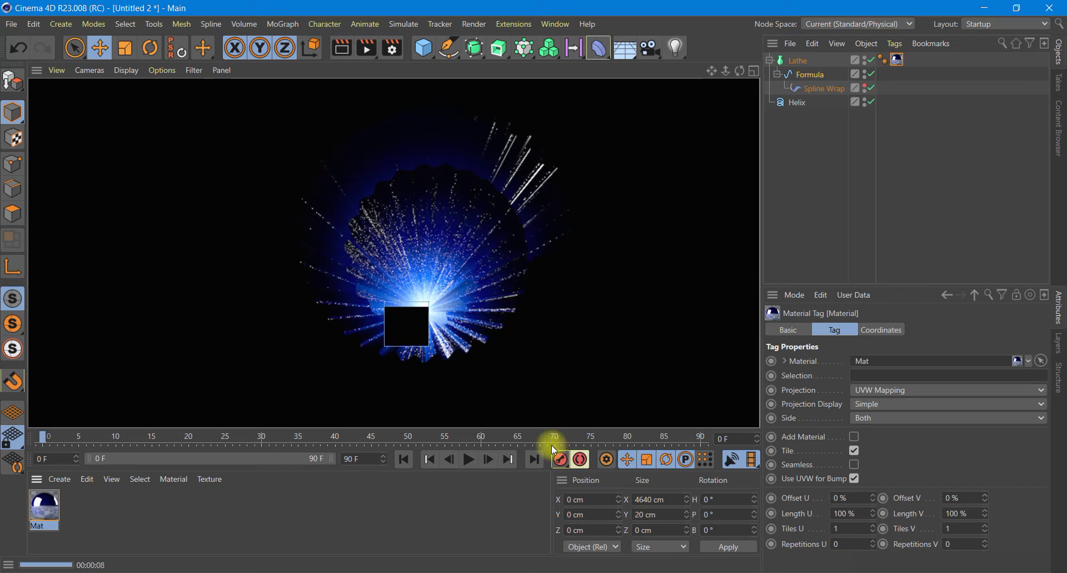
{"action": "left_click", "coordinate": [45, 504]}
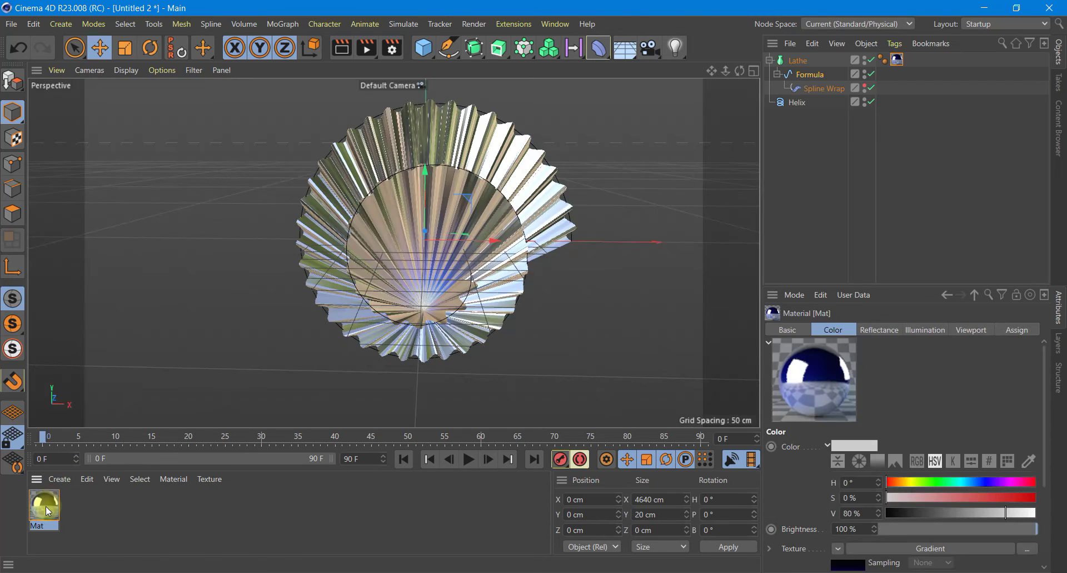
- Switch Mat's colour gradient to the Sky 2 preset and render the shell in the viewport
{"action": "double_click", "coordinate": [48, 511]}
{"action": "left_click", "coordinate": [236, 213]}
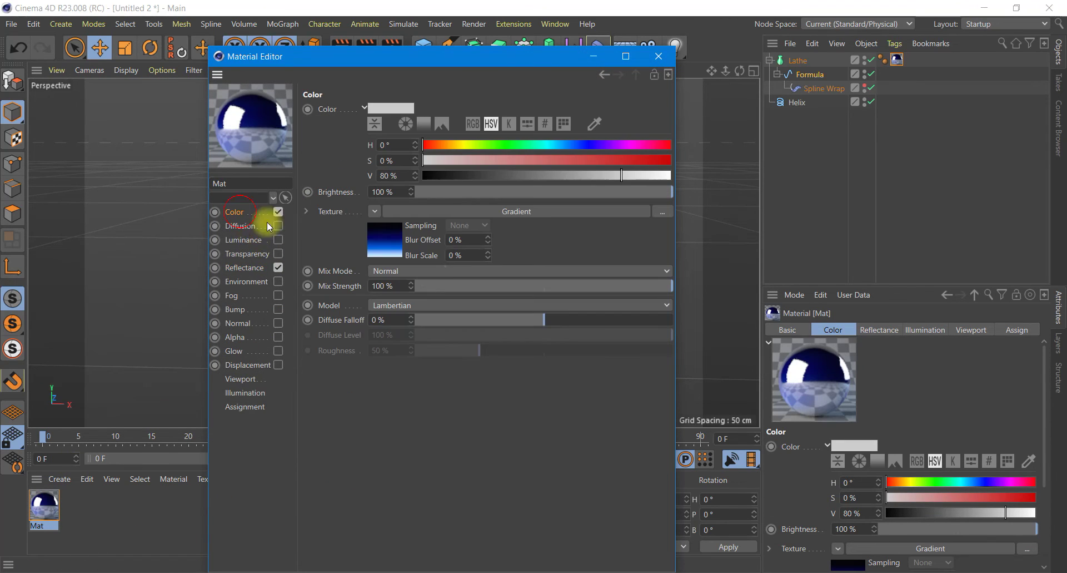
{"action": "left_click", "coordinate": [383, 249]}
{"action": "left_click", "coordinate": [355, 207]}
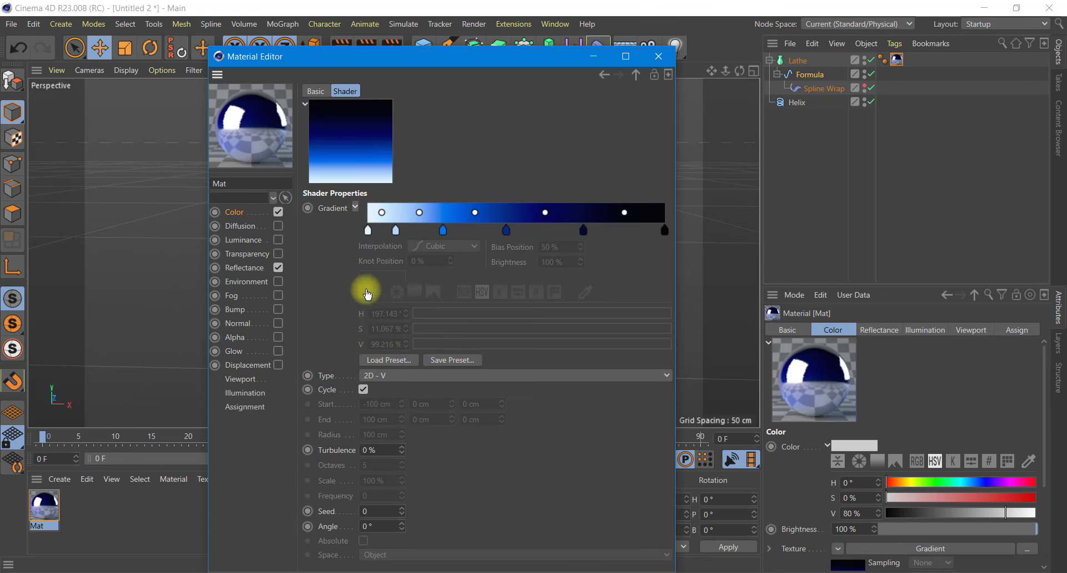
{"action": "left_click", "coordinate": [387, 359]}
{"action": "scroll", "coordinate": [384, 300], "scroll_direction": "down", "scroll_amount": 2}
{"action": "scroll", "coordinate": [377, 299], "scroll_direction": "down", "scroll_amount": 3}
{"action": "left_click", "coordinate": [392, 312]}
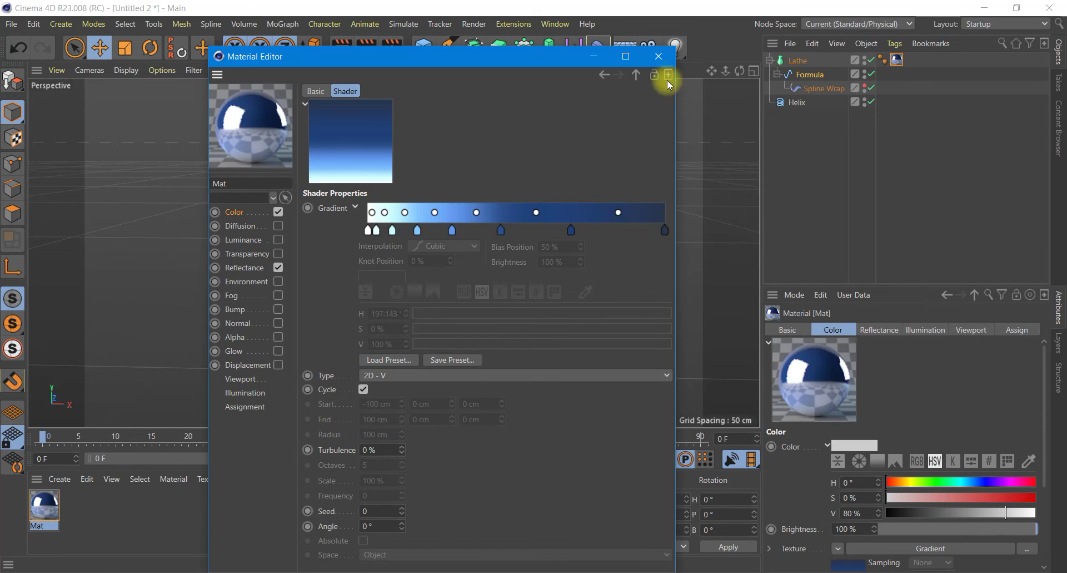
{"action": "left_click", "coordinate": [658, 56]}
{"action": "left_click", "coordinate": [342, 48]}
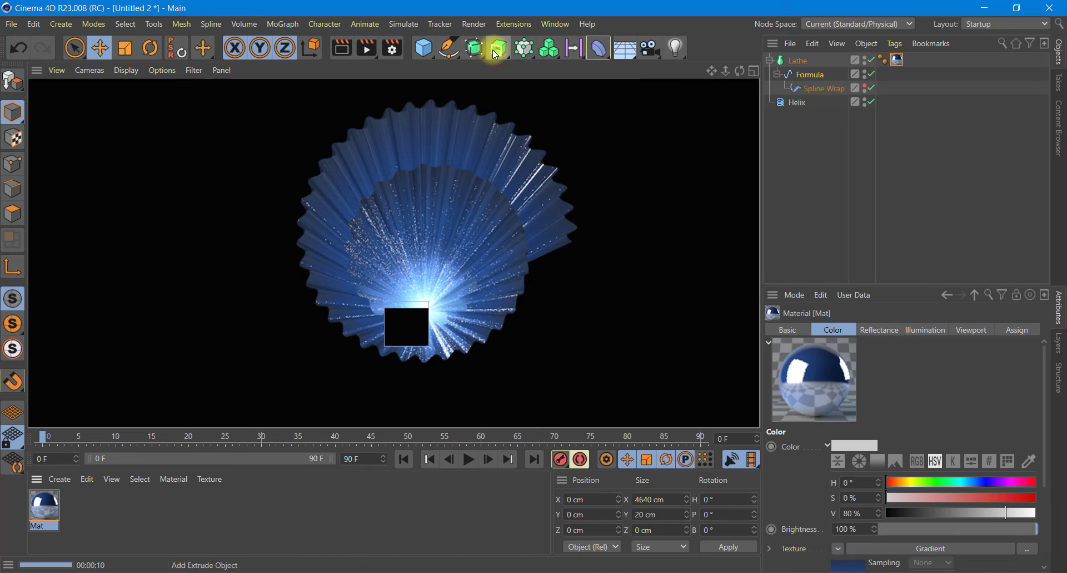
- Add a 1 cm-thick Cloth Surface containing the Lathe and start a viewport render
{"action": "left_click", "coordinate": [474, 48]}
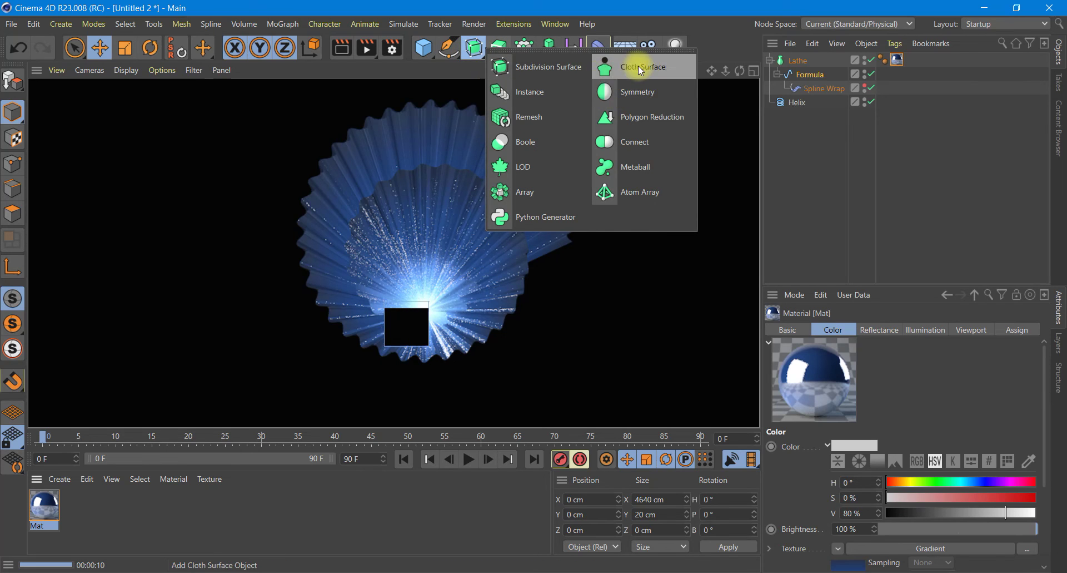
{"action": "left_click", "coordinate": [641, 67]}
{"action": "left_click", "coordinate": [849, 393]}
{"action": "type", "text": "1"}
{"action": "key", "text": "Return"}
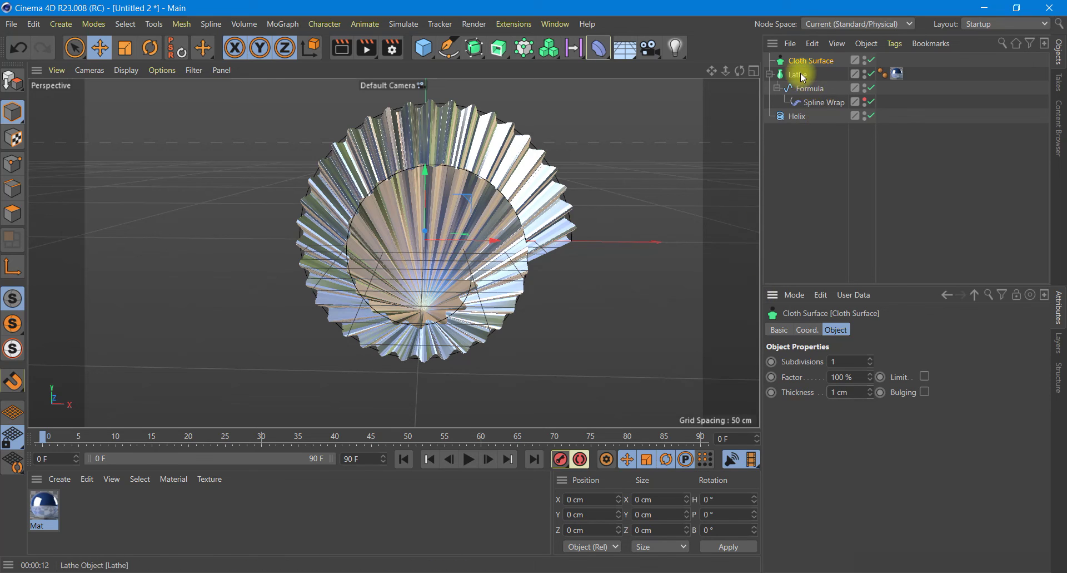
{"action": "left_click_drag", "start_coordinate": [803, 78], "coordinate": [804, 62]}
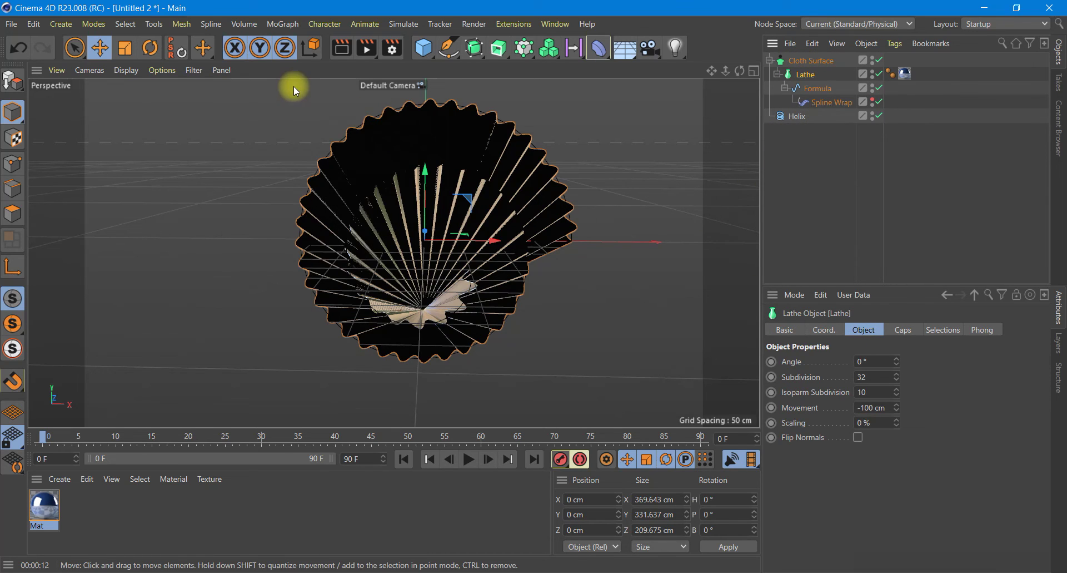
{"action": "left_click", "coordinate": [341, 48]}
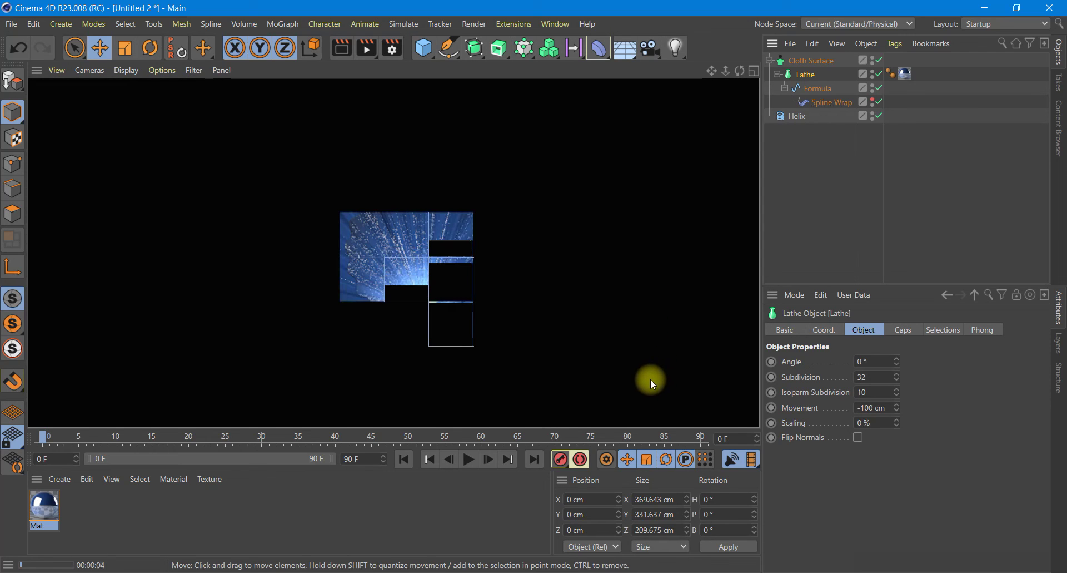
- Disable the Reflectance channel on the Mat material, then render the blue shell in the viewport
{"action": "double_click", "coordinate": [54, 505]}
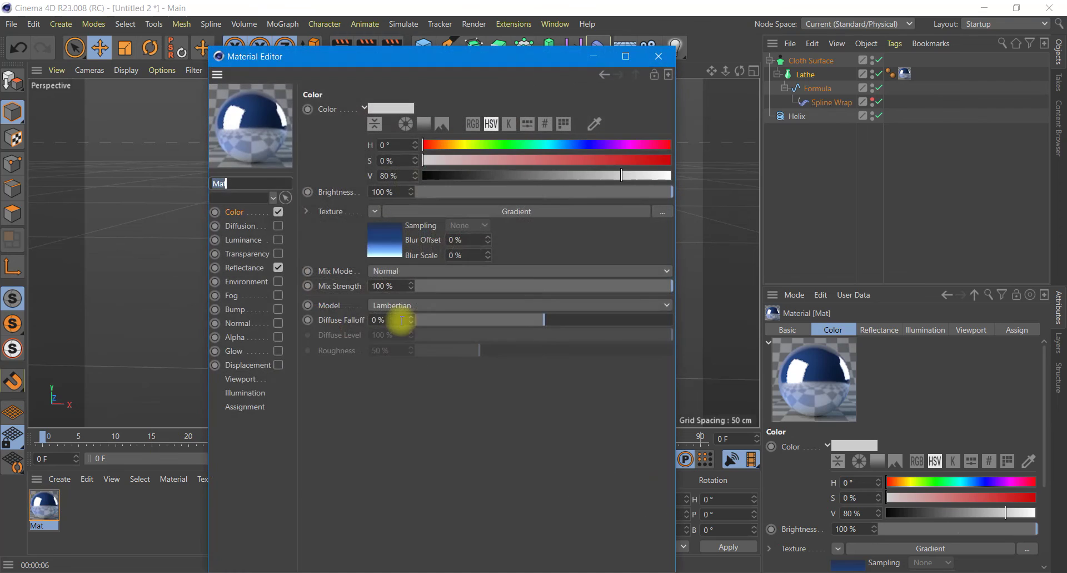
{"action": "left_click", "coordinate": [278, 269]}
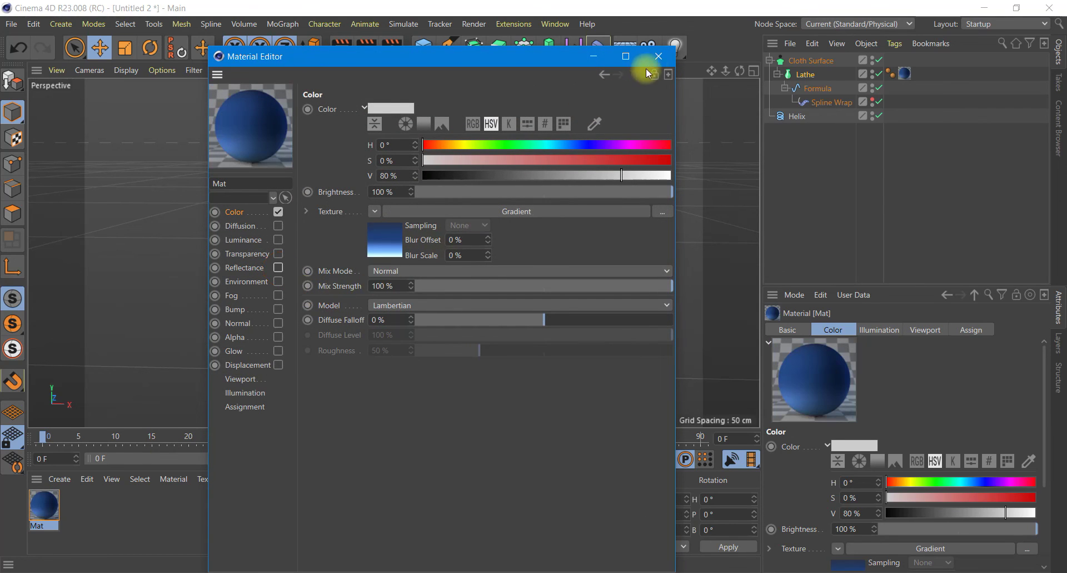
{"action": "left_click", "coordinate": [659, 56]}
{"action": "left_click", "coordinate": [343, 48]}
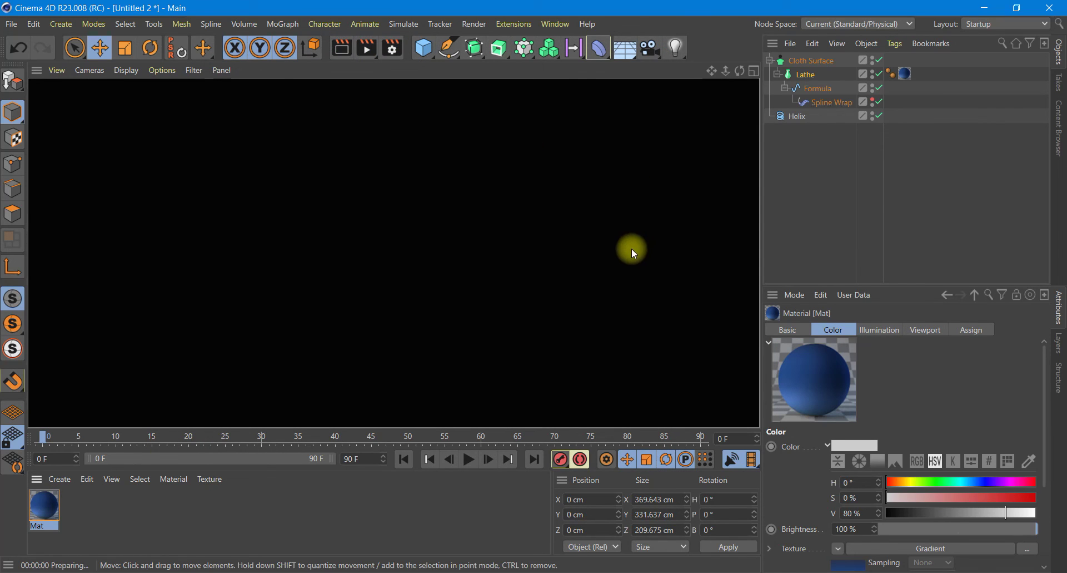